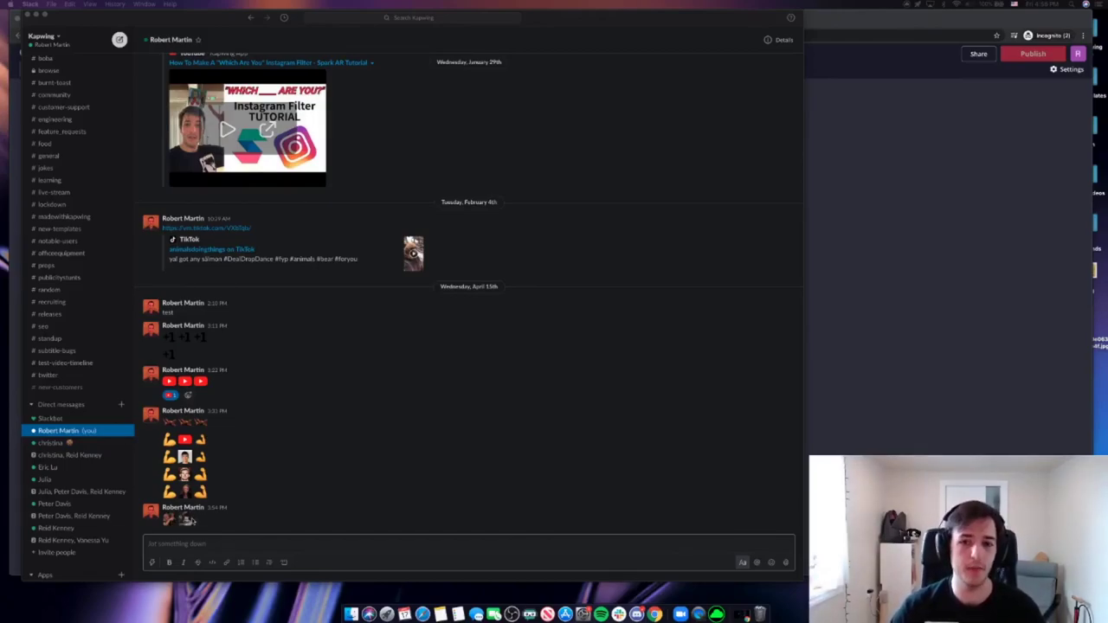
- Browse the workspace's custom emojis in Slack's emoji picker, then switch to Kapwing in Chrome
left_click(773, 563)
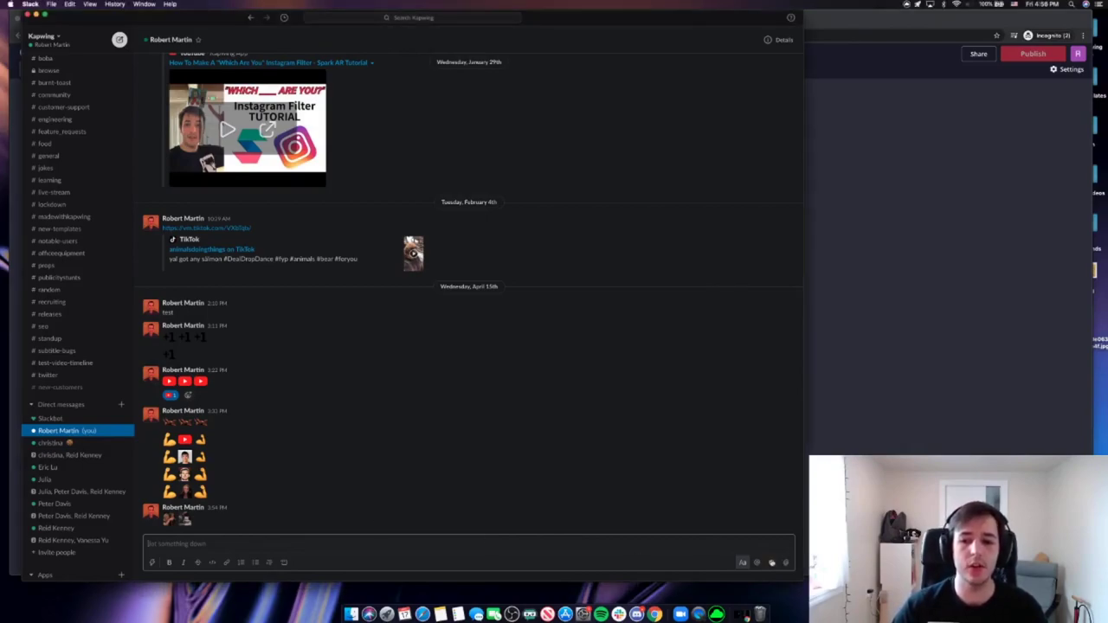
left_click(771, 563)
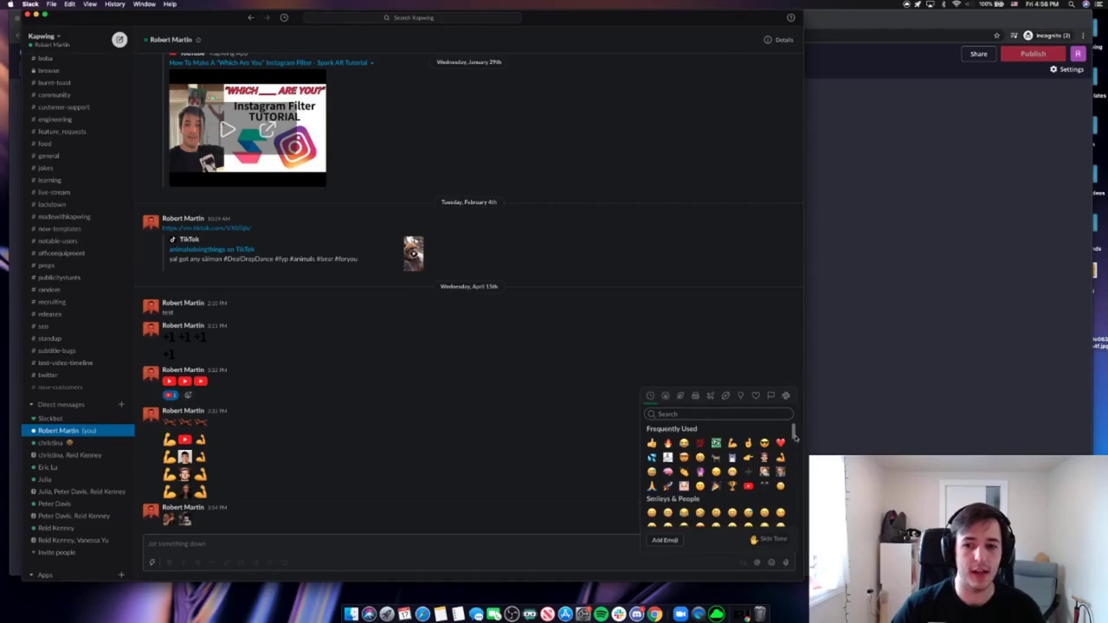
left_click_drag(795, 438, 790, 500)
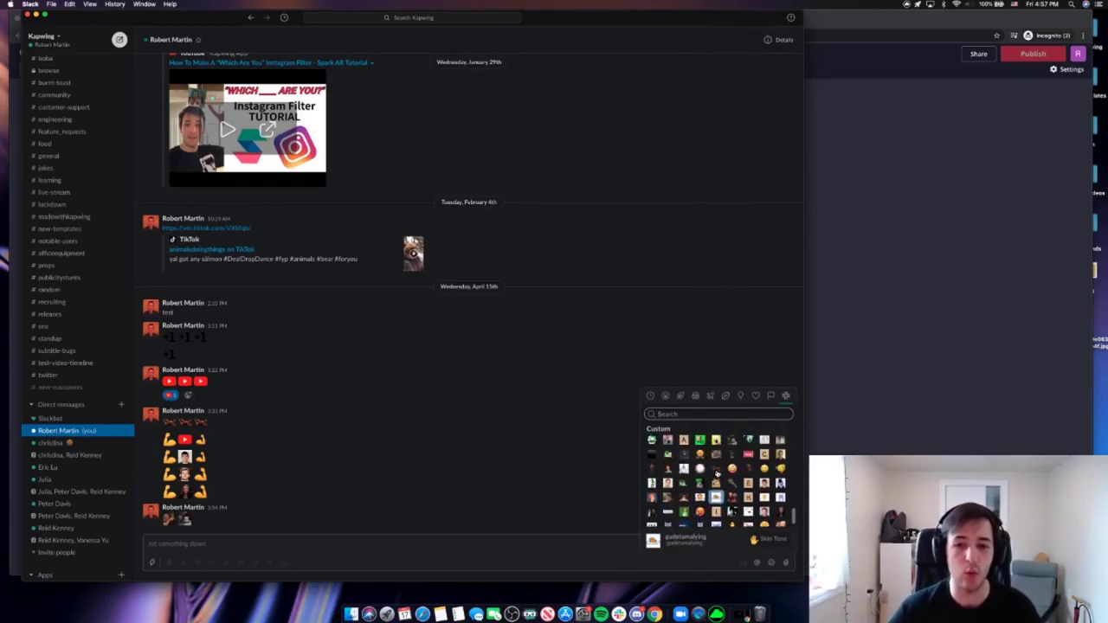
scroll(717, 472, "up", 1)
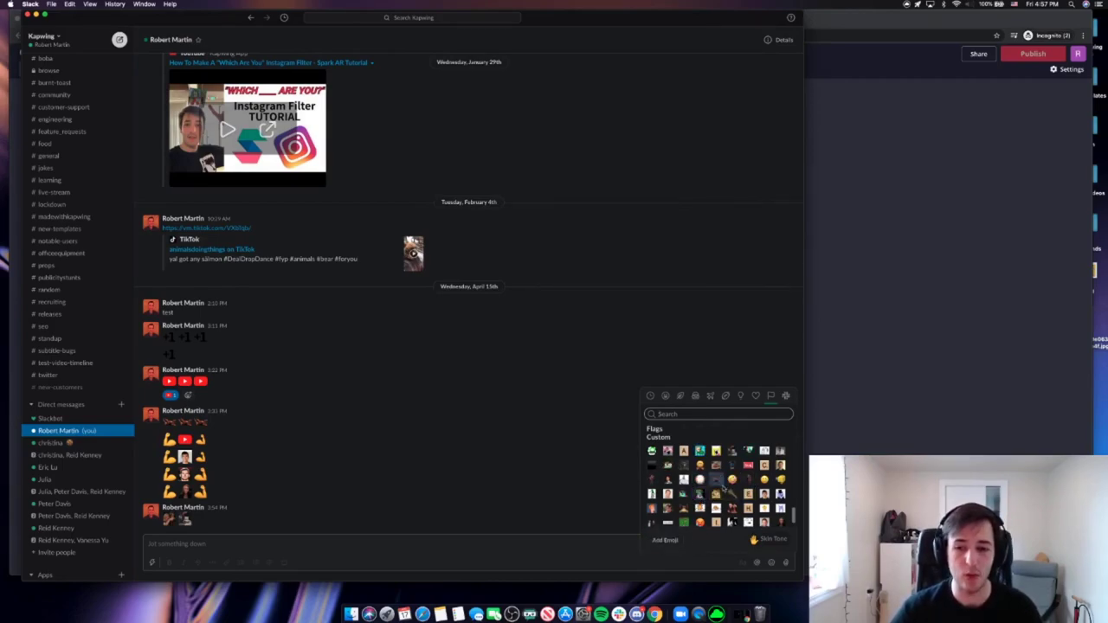
scroll(722, 488, "down", 2)
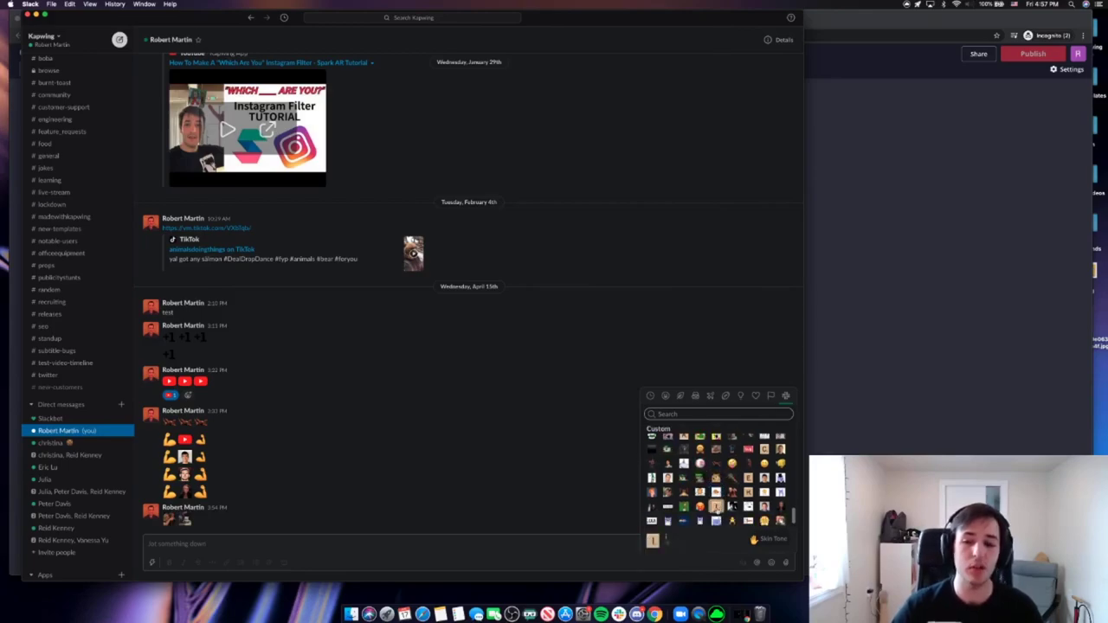
scroll(717, 509, "down", 2)
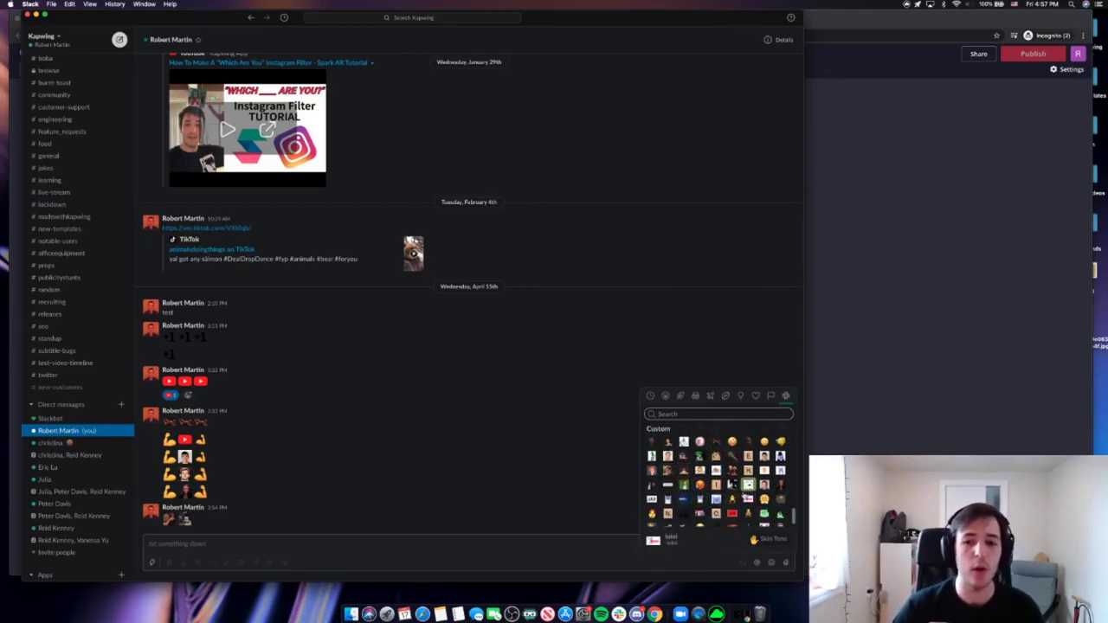
left_click(908, 332)
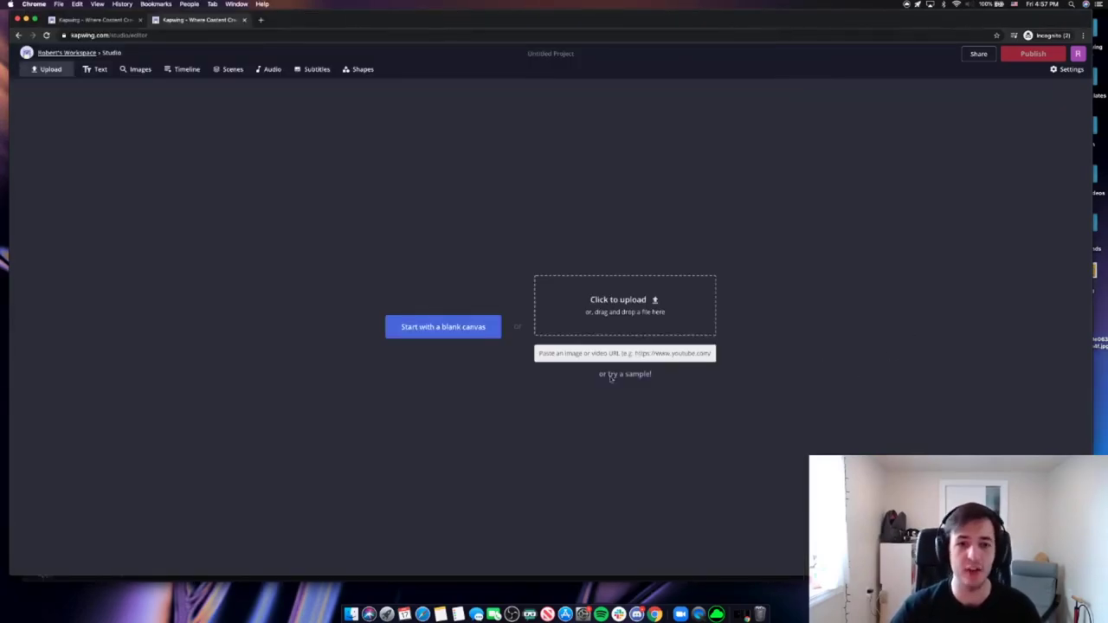
- Start a new Kapwing project from a blank canvas
left_click(444, 329)
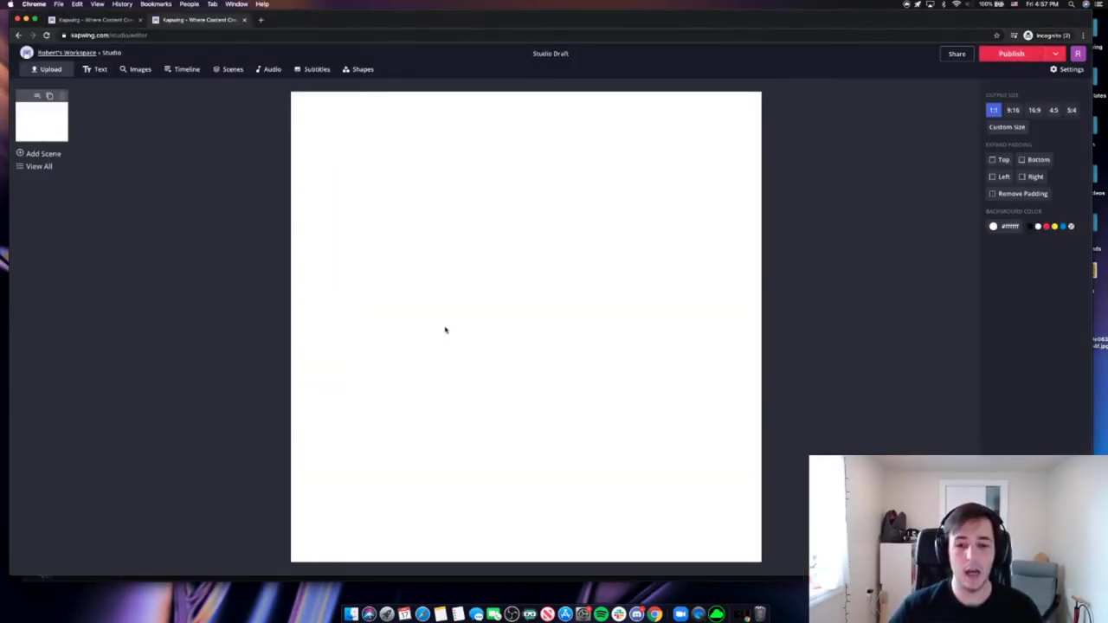
left_click(1007, 128)
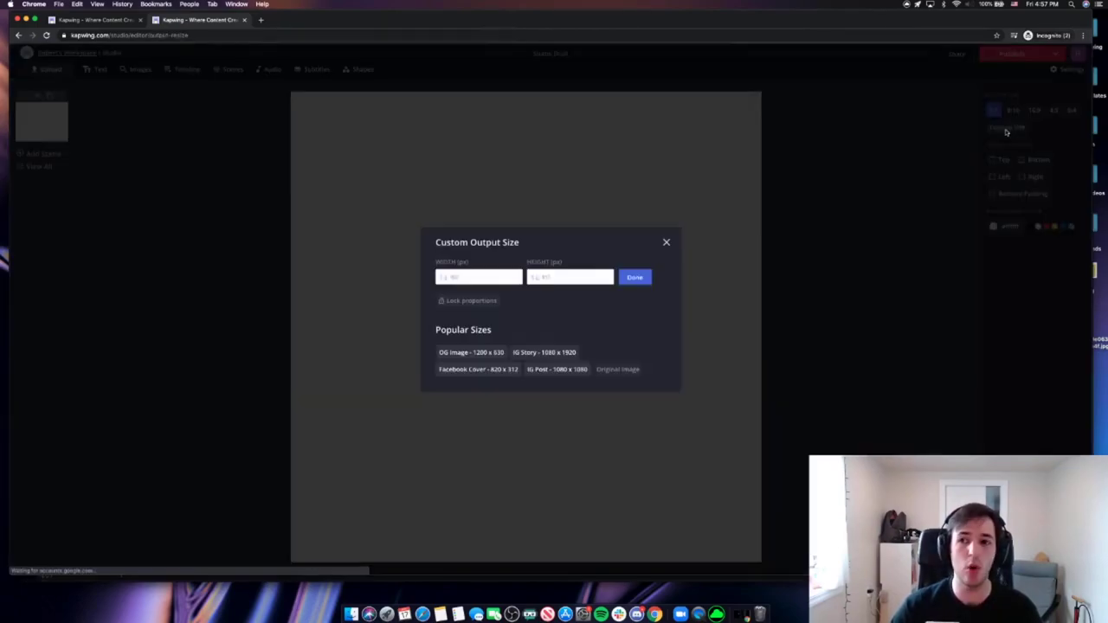
left_click(666, 241)
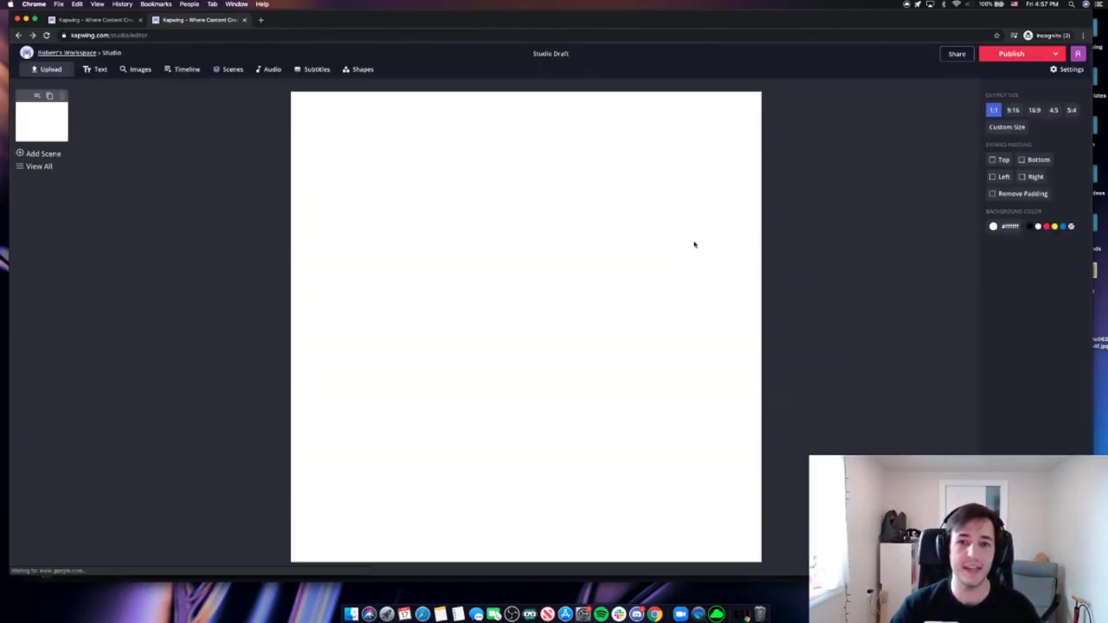
left_click(1006, 127)
- Set a custom 128 × 128 canvas size with a no-colour, transparent background
left_click(496, 274)
type("128")
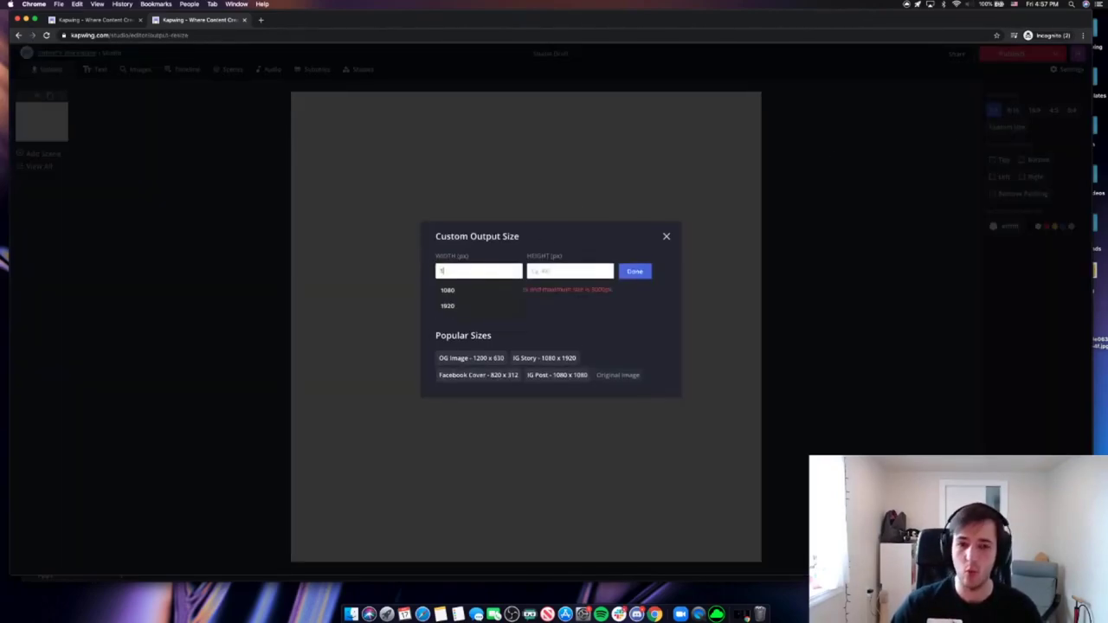
key("Tab")
type("128")
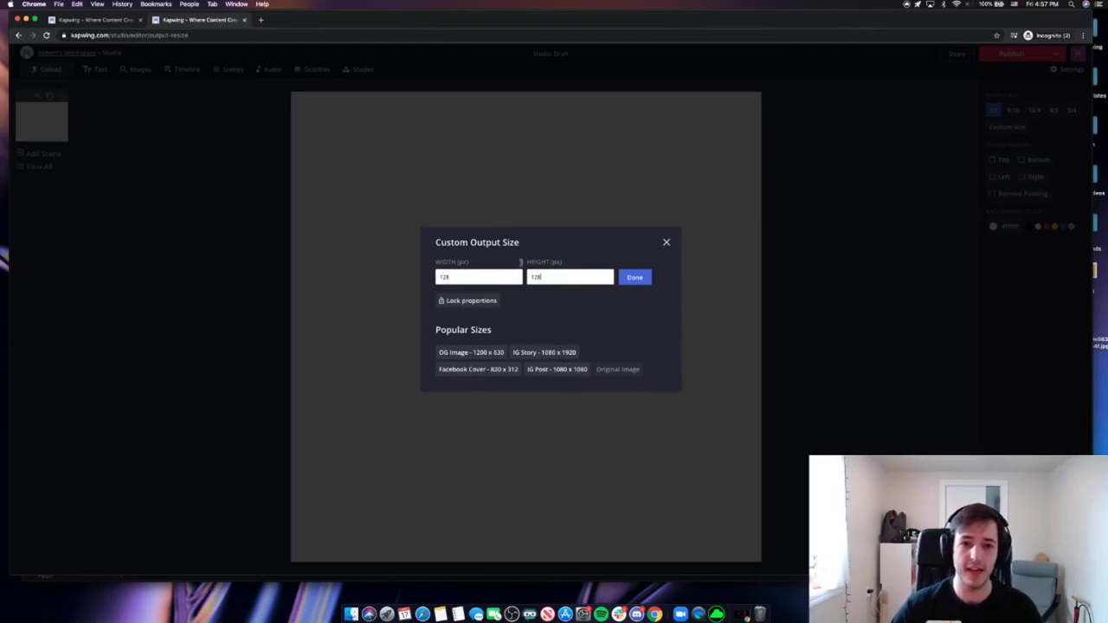
left_click(635, 277)
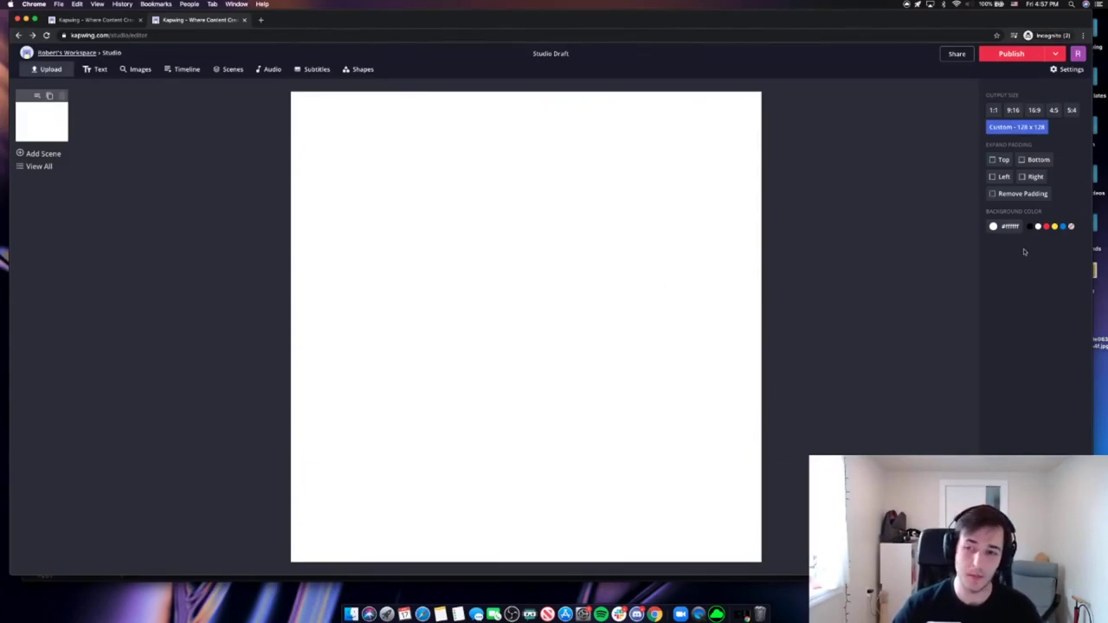
left_click(996, 227)
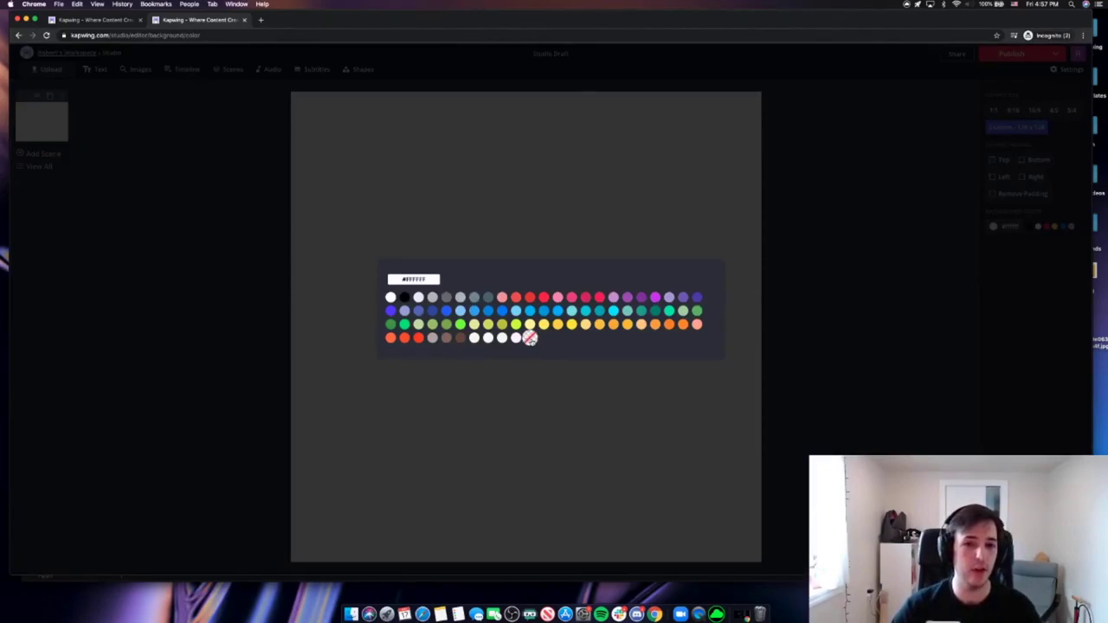
left_click(530, 339)
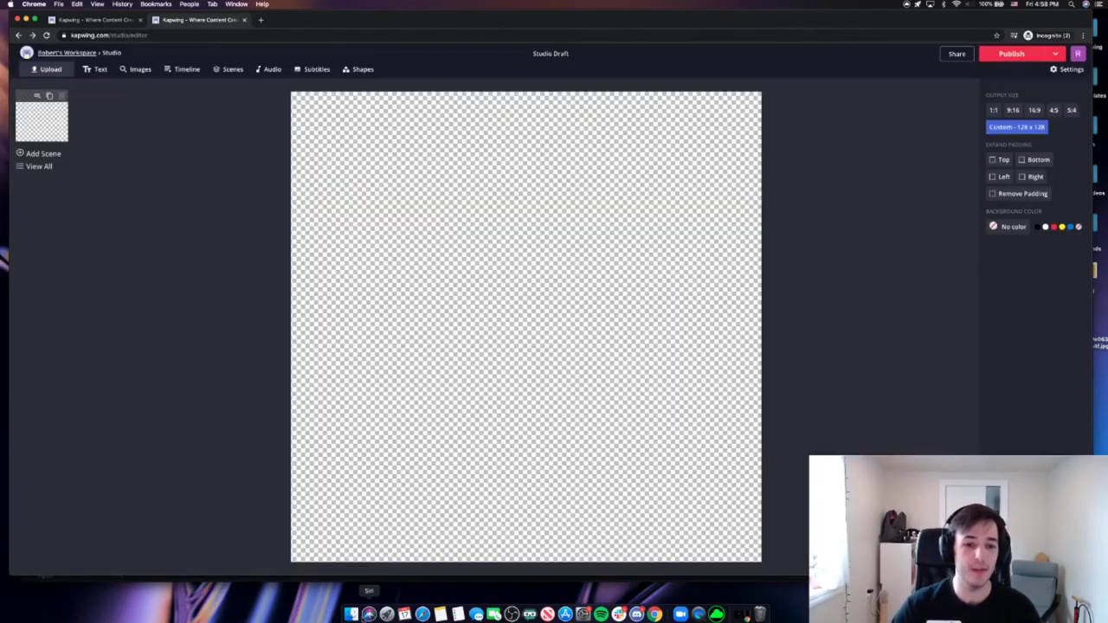
- Drag the coworker's portrait photo from Finder onto the canvas and select it
left_click(351, 615)
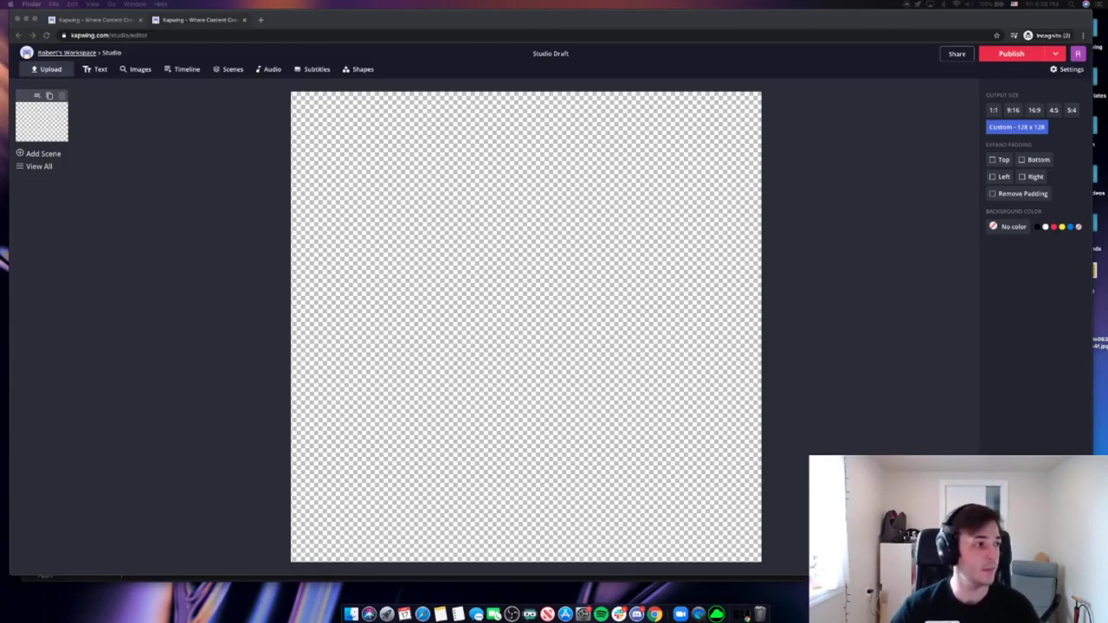
left_click_drag(151, 403, 511, 327)
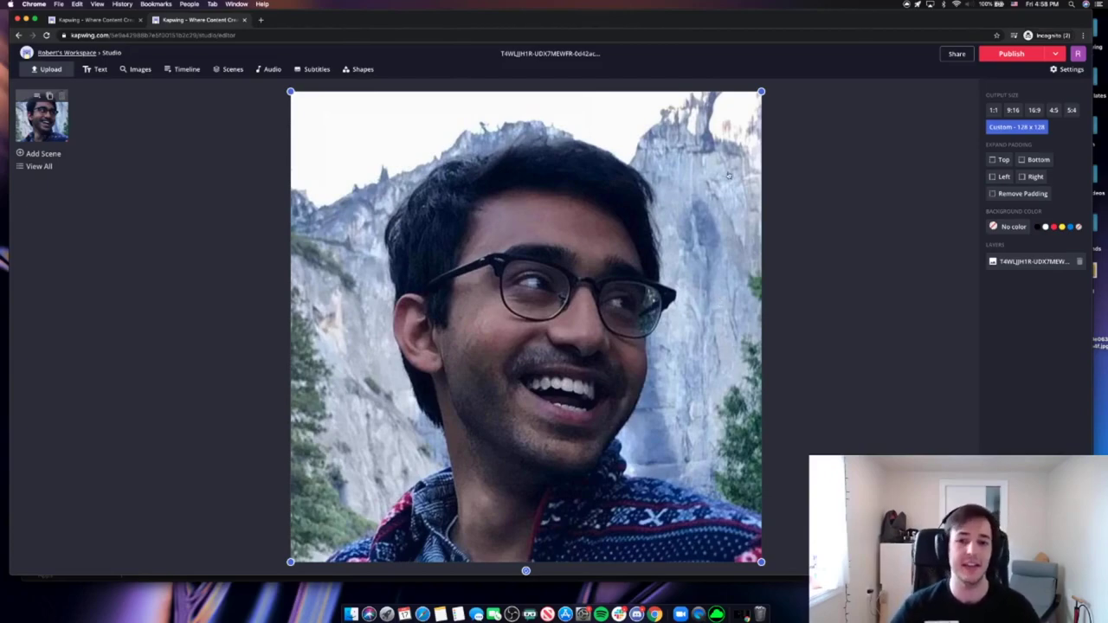
left_click_drag(663, 282, 663, 282)
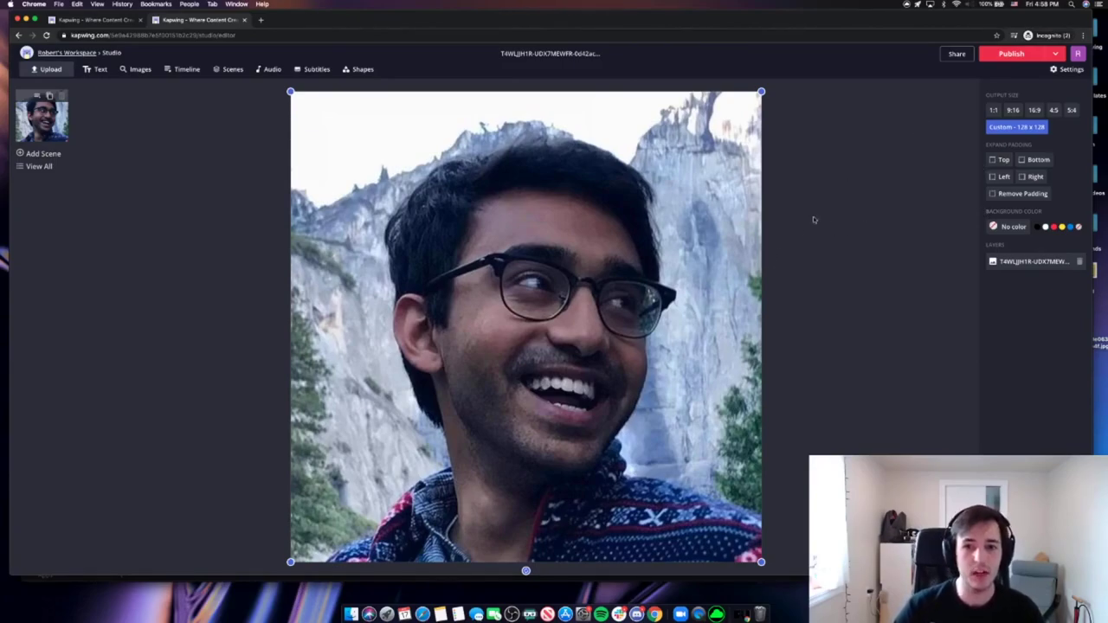
left_click(739, 223)
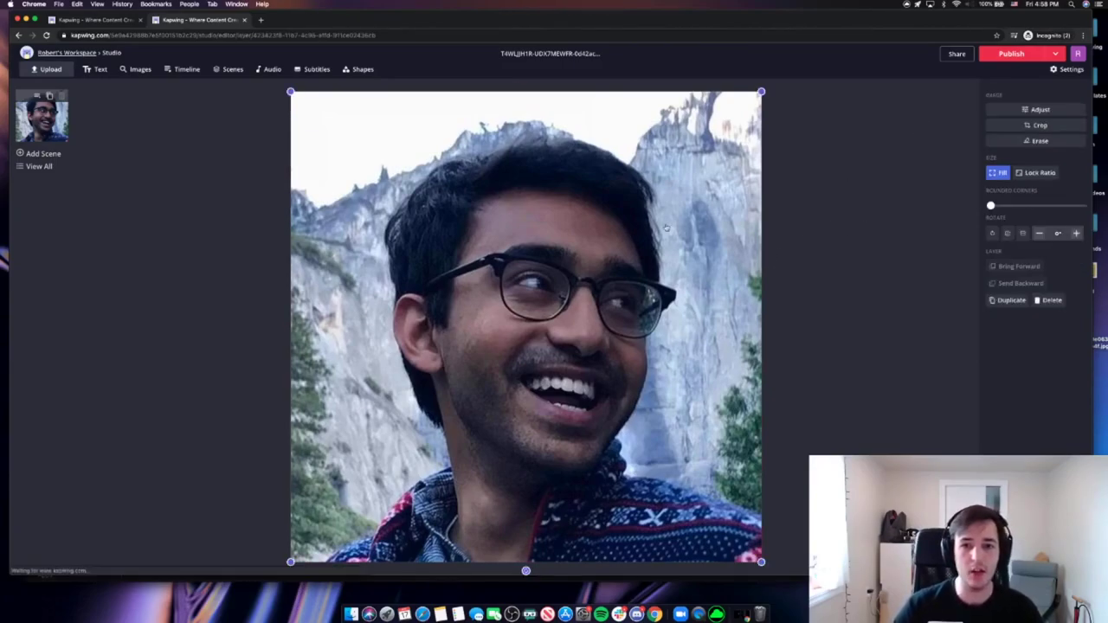
- Use the freehand Erase brush to erase a band around the head and shoulders
left_click(1038, 141)
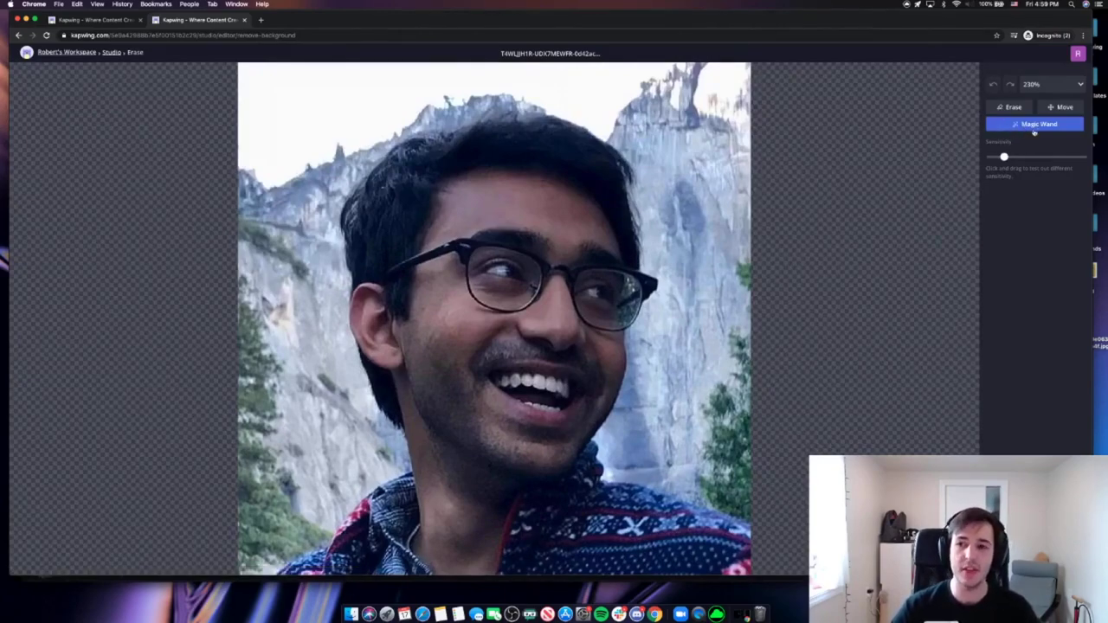
left_click(1018, 109)
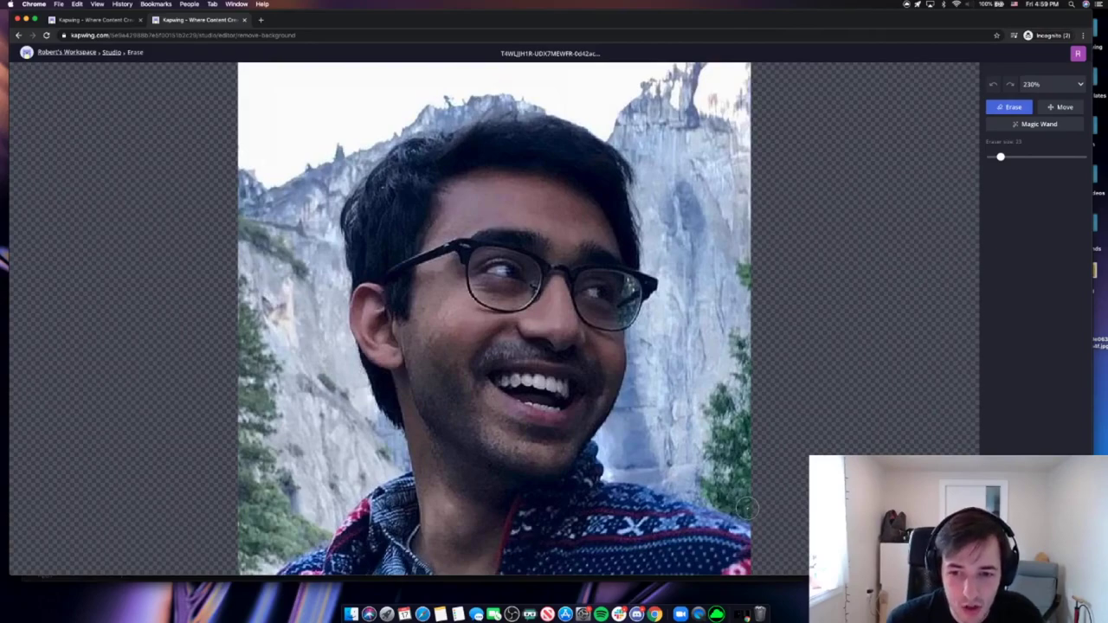
mouse_move(742, 506)
left_mouse_down()
mouse_move(617, 470)
mouse_move(611, 456)
mouse_move(639, 340)
mouse_move(674, 287)
mouse_move(655, 258)
mouse_move(627, 149)
mouse_move(572, 112)
mouse_move(484, 109)
mouse_move(407, 128)
mouse_move(327, 225)
mouse_move(342, 347)
mouse_move(400, 472)
mouse_move(276, 564)
left_mouse_up()
right_click(637, 381)
left_click(636, 378)
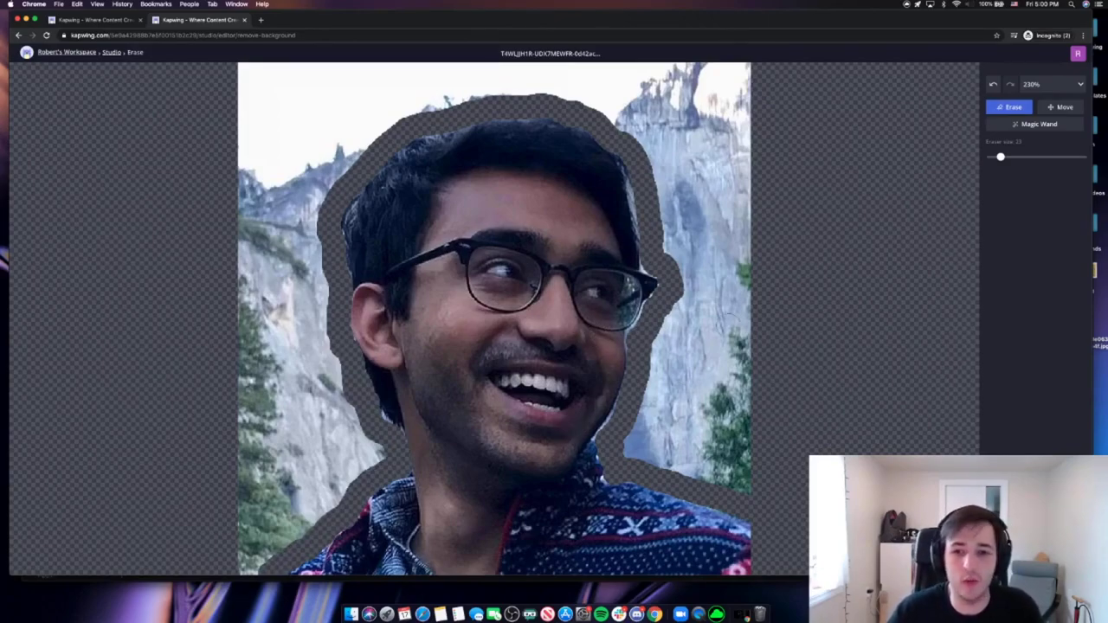
- Enlarge the eraser, erase the rock and trees behind the face, and undo the stray face erasure
left_click_drag(1015, 157, 1054, 158)
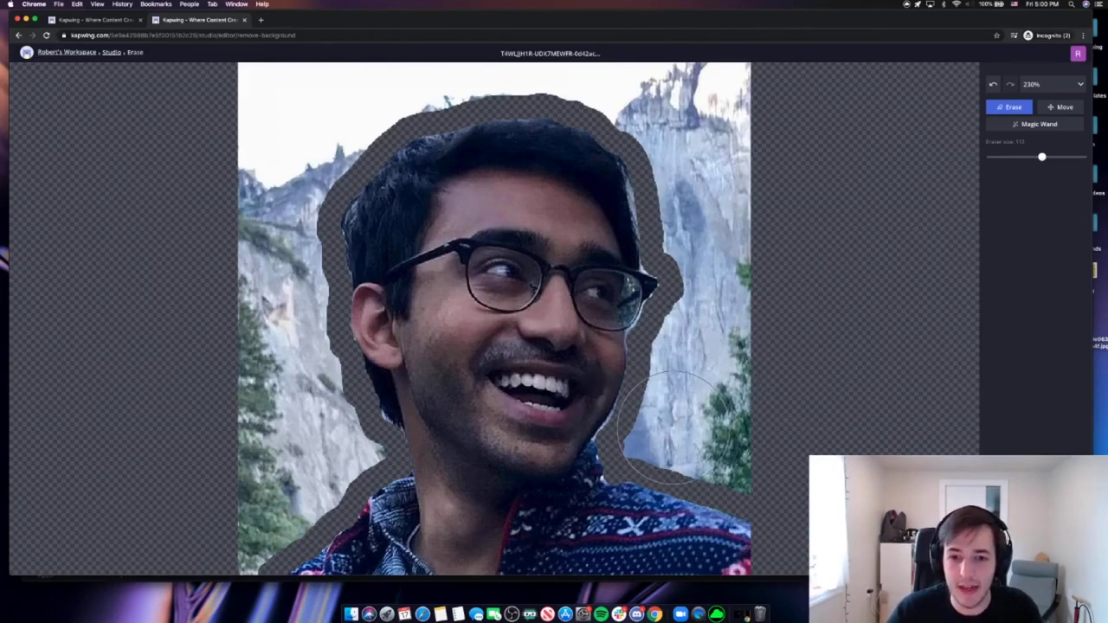
mouse_move(670, 423)
left_mouse_down()
mouse_move(738, 438)
mouse_move(739, 420)
mouse_move(696, 378)
mouse_move(722, 325)
mouse_move(730, 271)
mouse_move(710, 220)
mouse_move(706, 107)
mouse_move(691, 119)
mouse_move(717, 94)
mouse_move(642, 84)
mouse_move(566, 52)
mouse_move(438, 54)
mouse_move(358, 83)
mouse_move(370, 91)
mouse_move(280, 87)
mouse_move(292, 117)
mouse_move(320, 118)
mouse_move(297, 121)
mouse_move(284, 141)
mouse_move(302, 144)
mouse_move(289, 149)
mouse_move(276, 220)
mouse_move(281, 352)
mouse_move(330, 441)
mouse_move(240, 526)
mouse_move(232, 386)
mouse_move(330, 456)
left_mouse_up()
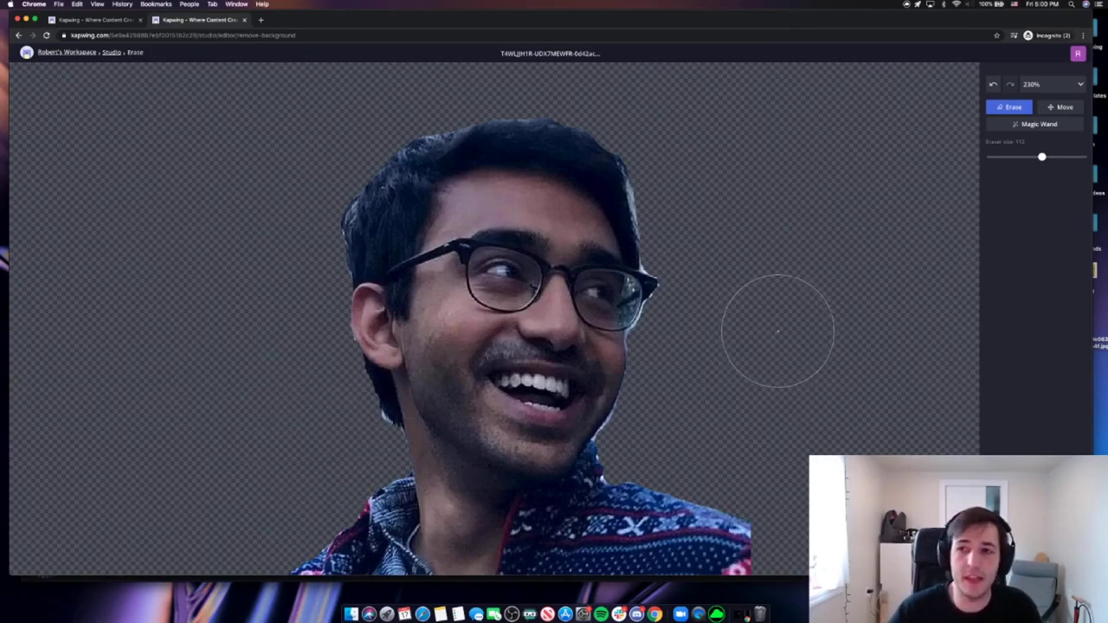
left_click(529, 310)
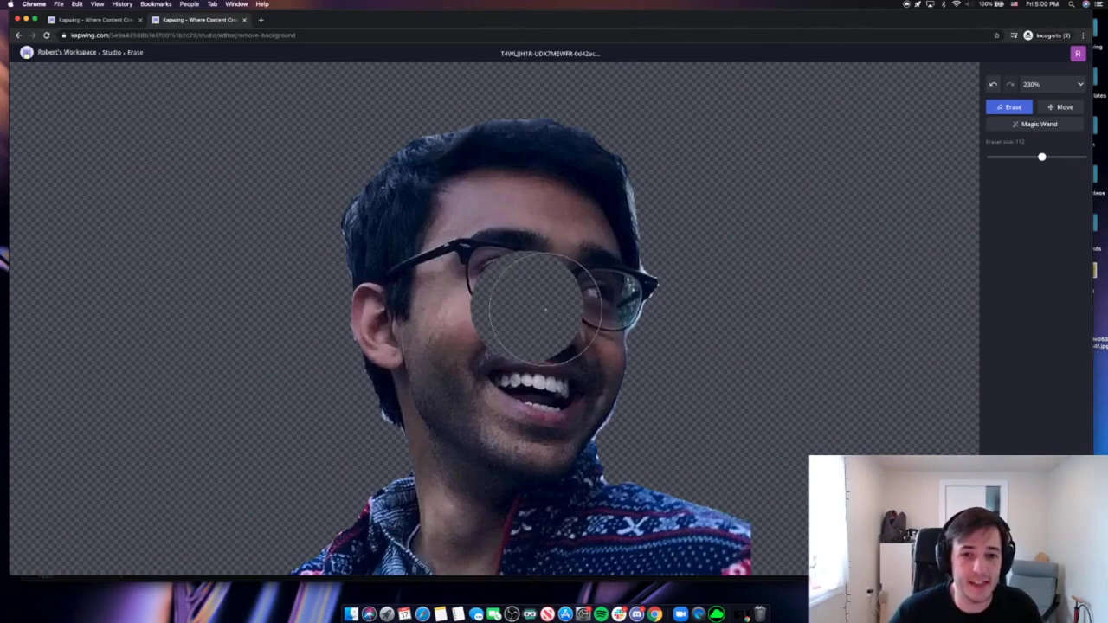
left_click(993, 83)
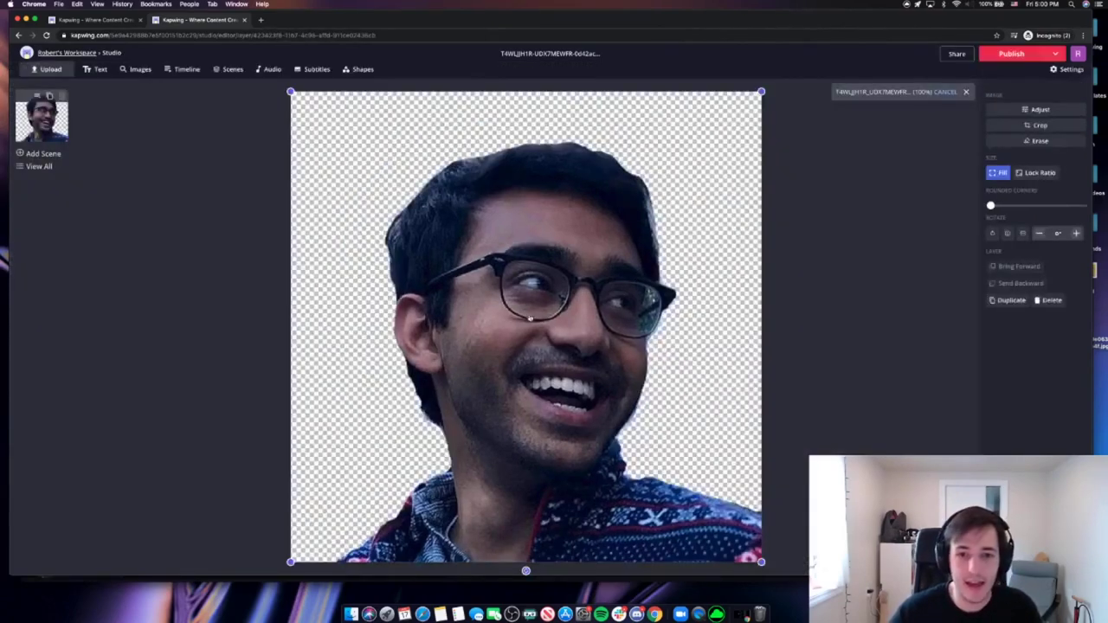
- Enlarge and recentre the cut-out portrait to fill the 128 × 128 canvas
left_click_drag(530, 319, 547, 332)
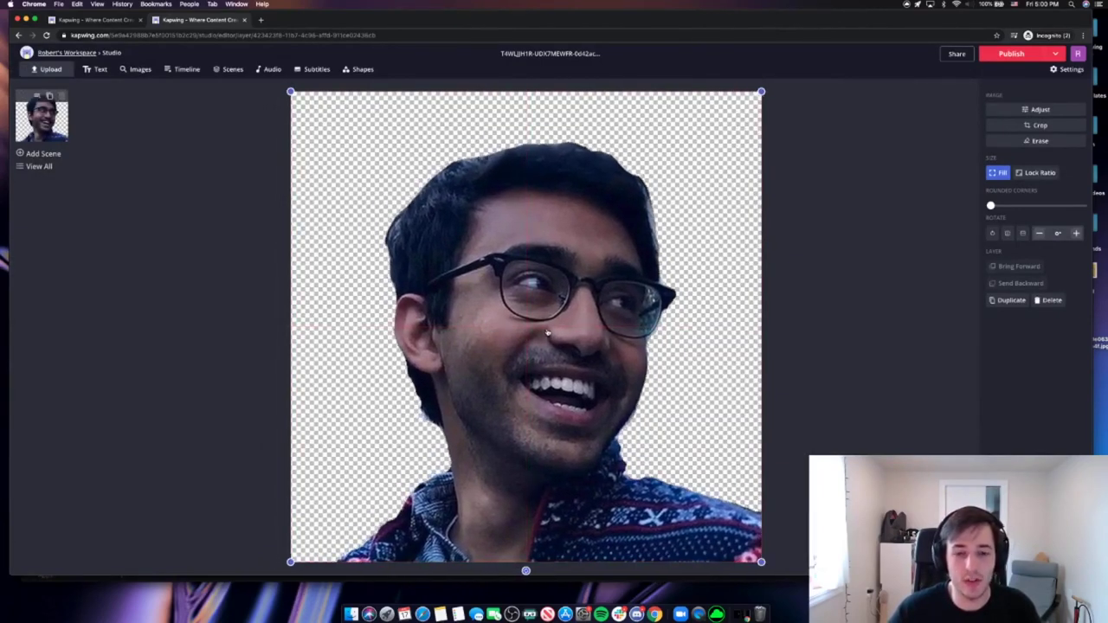
left_click_drag(571, 233, 571, 233)
left_click_drag(290, 562, 232, 562)
left_click_drag(469, 186, 511, 199)
left_click(935, 236)
left_click_drag(609, 242, 625, 244)
left_click(861, 233)
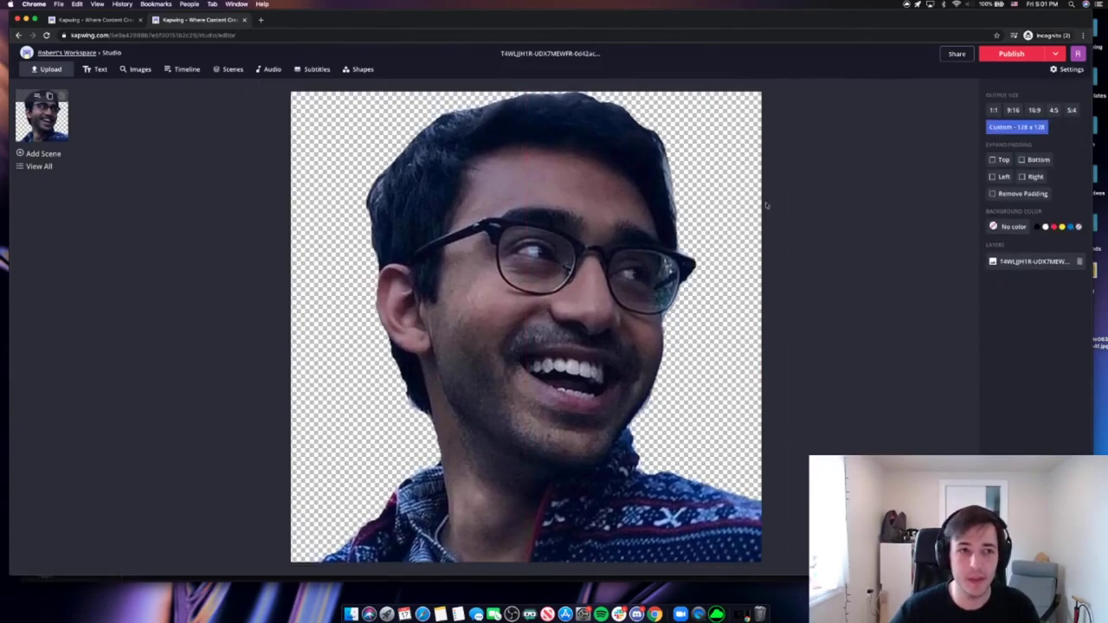
- Title the project with the coworker's name followed by 'Emoji'
left_click(552, 55)
type("Shah Emoji")
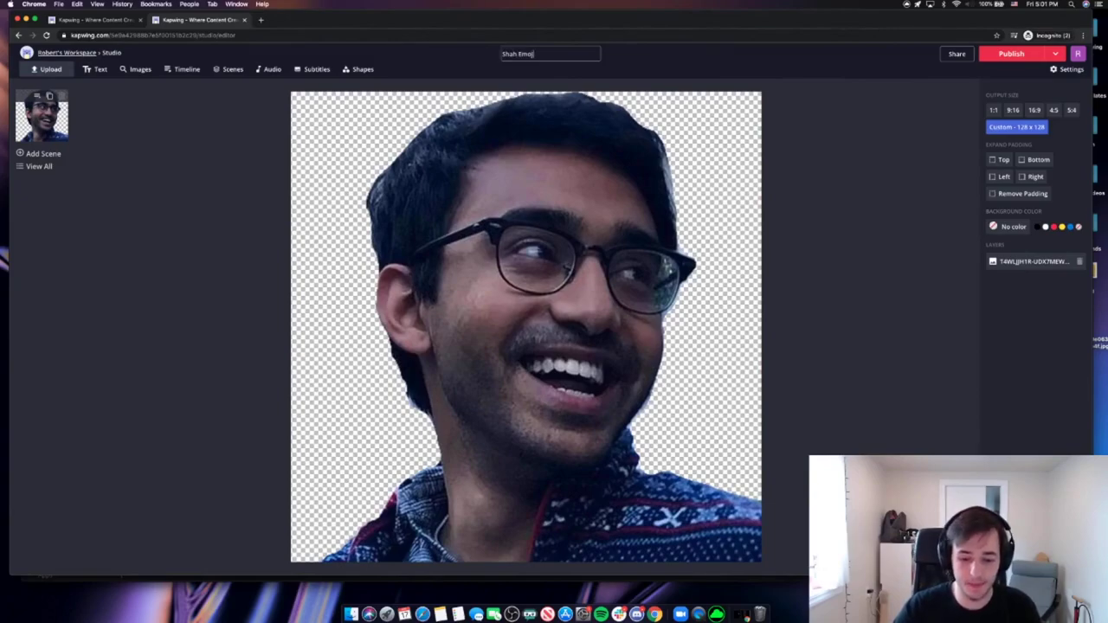
left_click(884, 216)
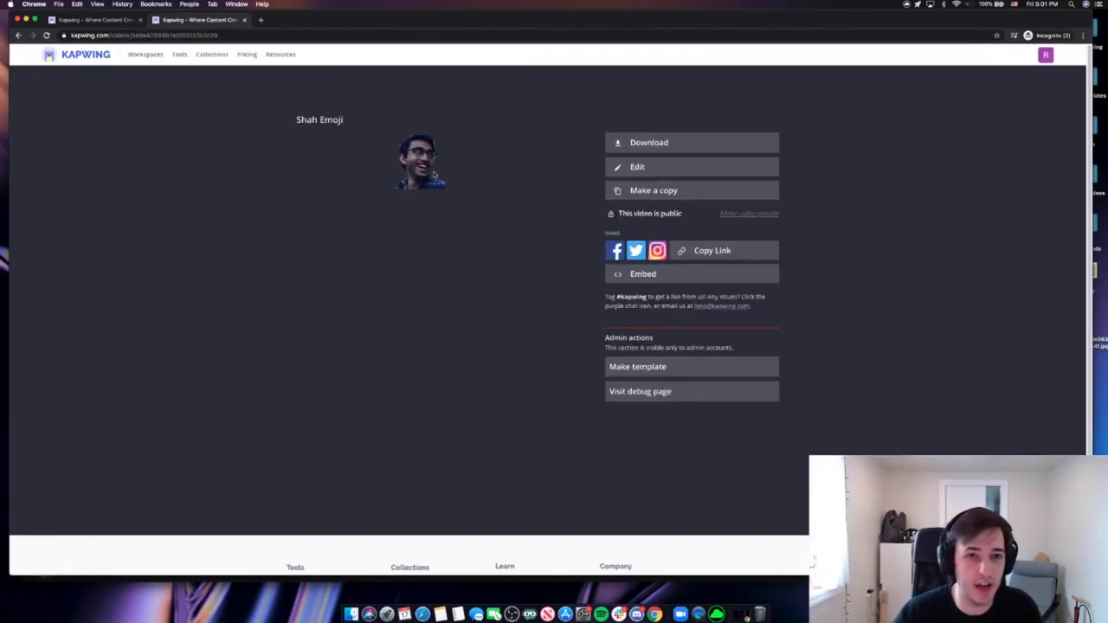
- Download the published emoji image as a PNG, then switch to Slack
left_click(654, 143)
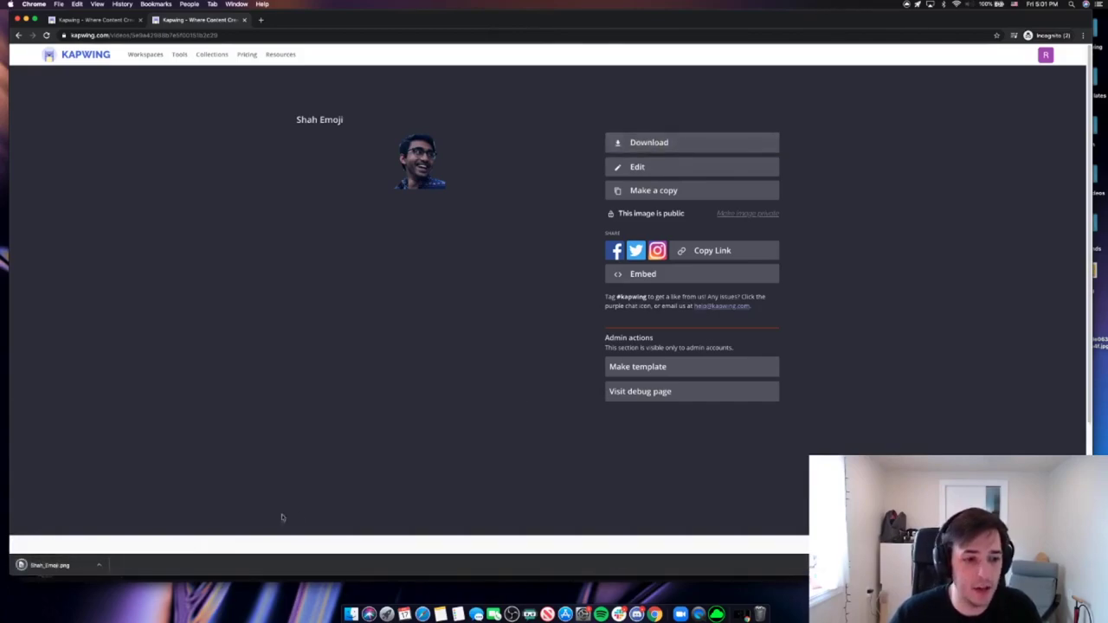
left_click(619, 614)
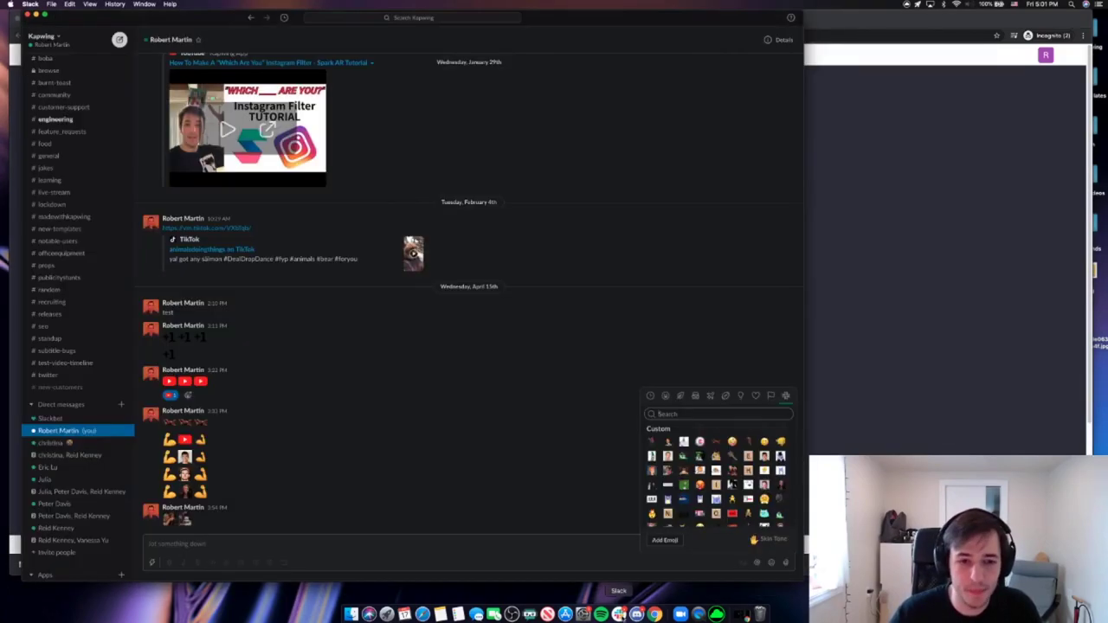
- Upload the downloaded PNG from Downloads as a new custom emoji named after the coworker
left_click(665, 540)
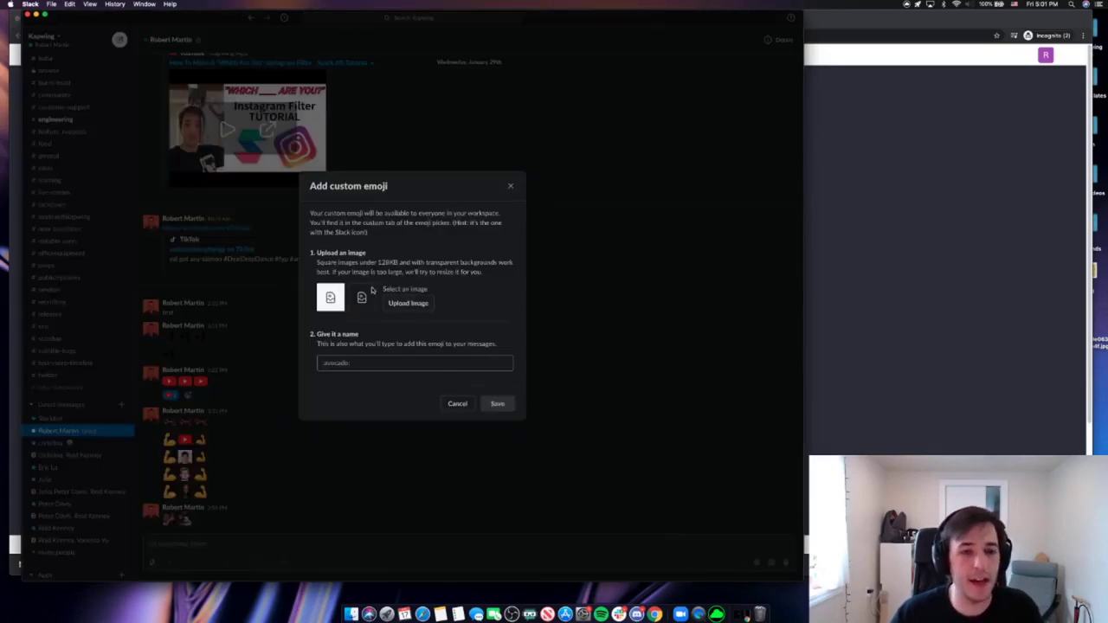
left_click(334, 363)
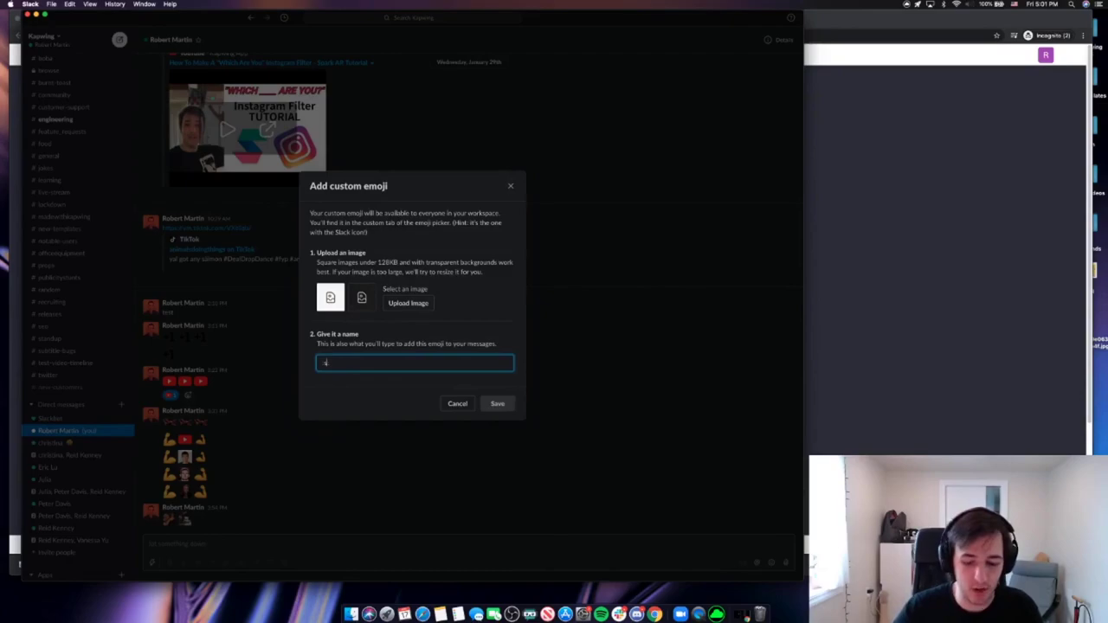
left_click(407, 304)
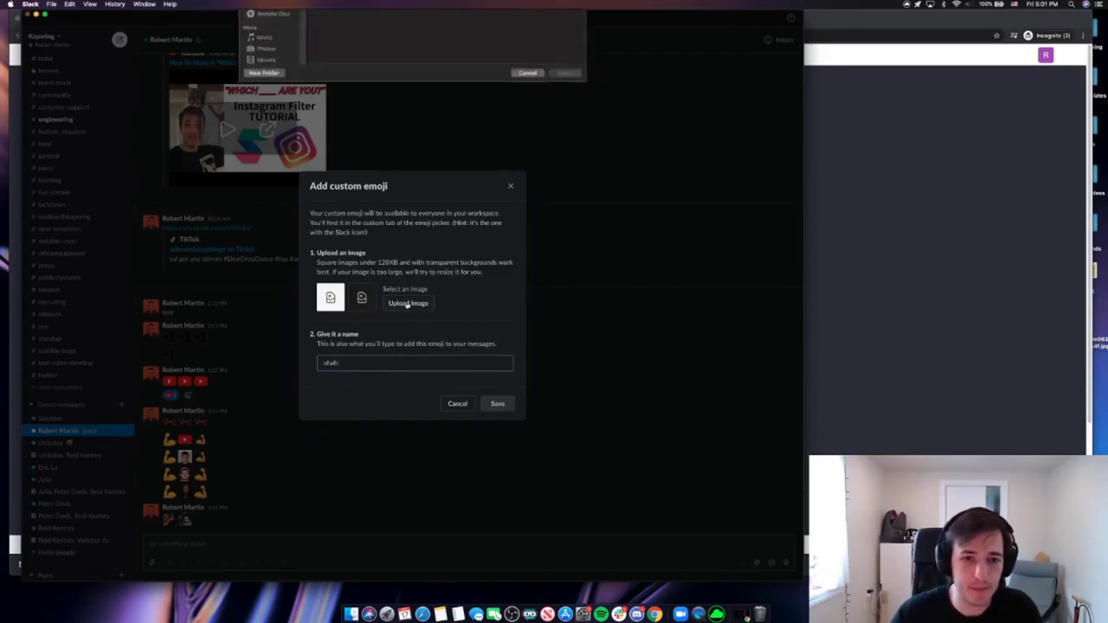
left_click(271, 78)
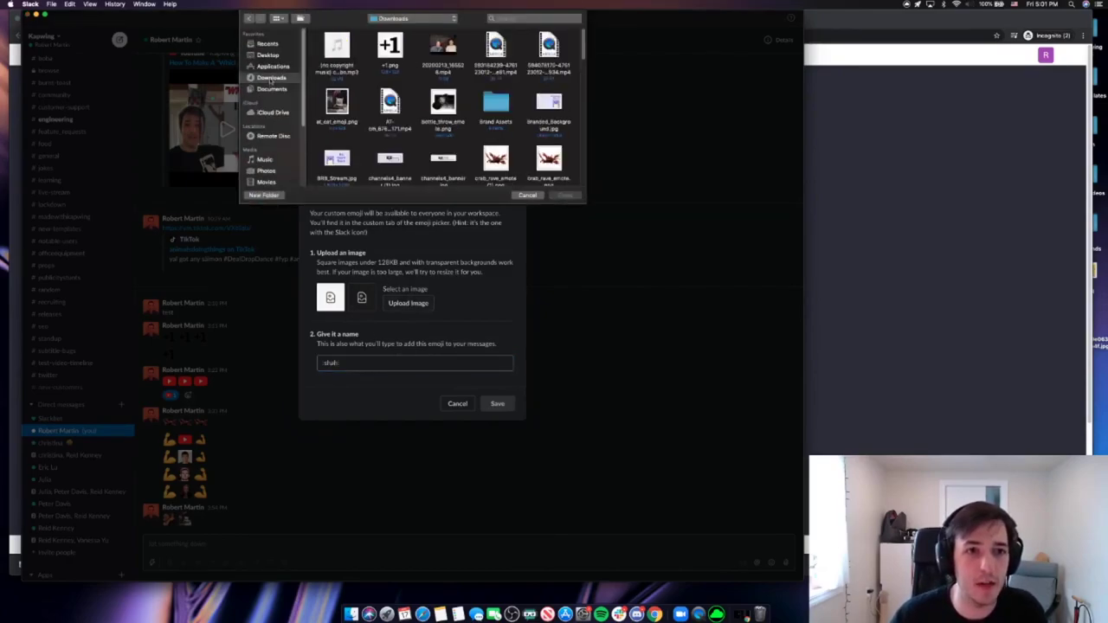
scroll(520, 130, "down", 5)
scroll(491, 158, "down", 5)
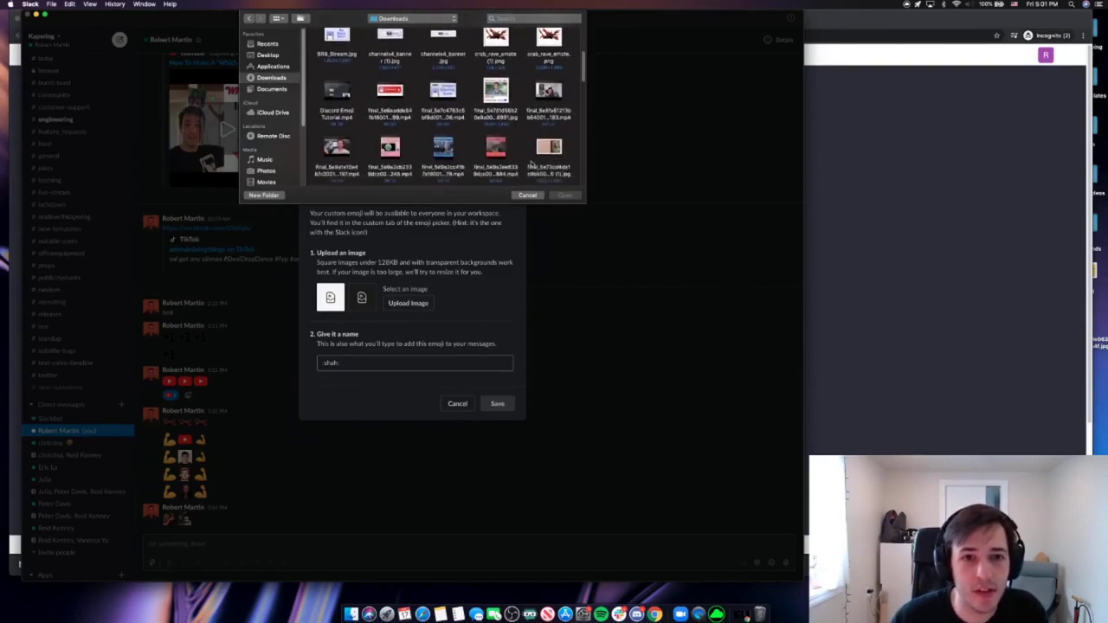
scroll(491, 157, "down", 10)
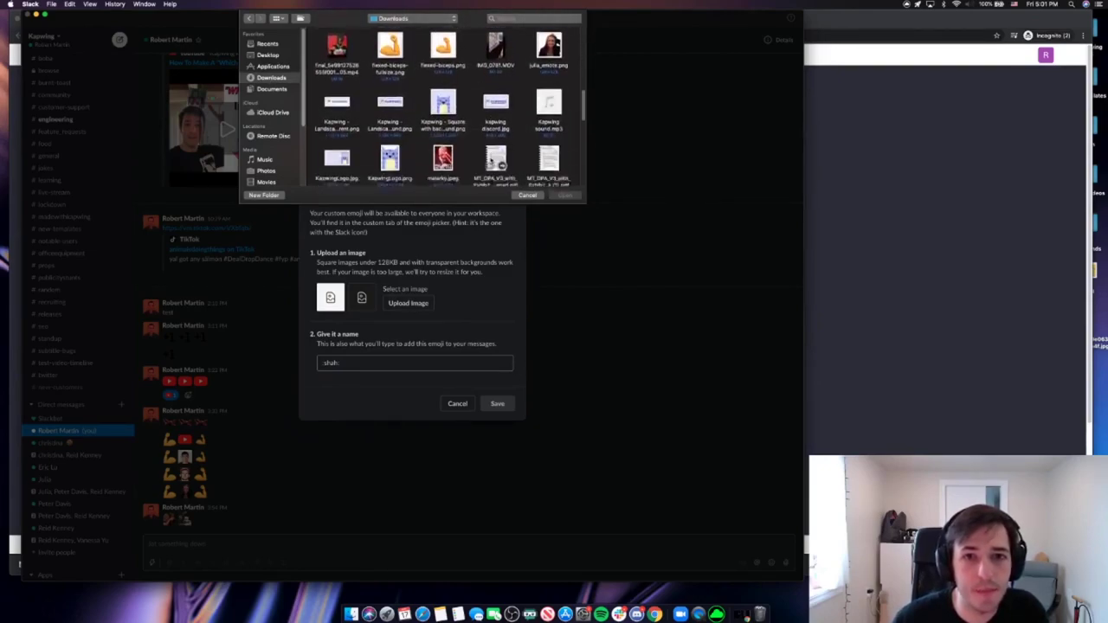
left_click(496, 130)
left_click(564, 196)
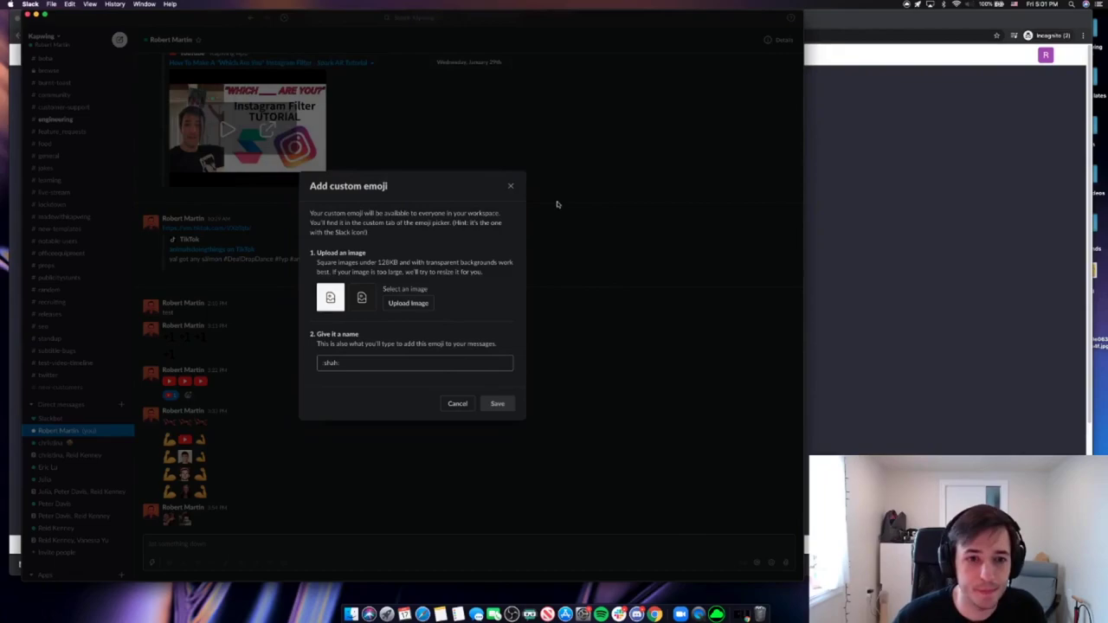
left_click(498, 405)
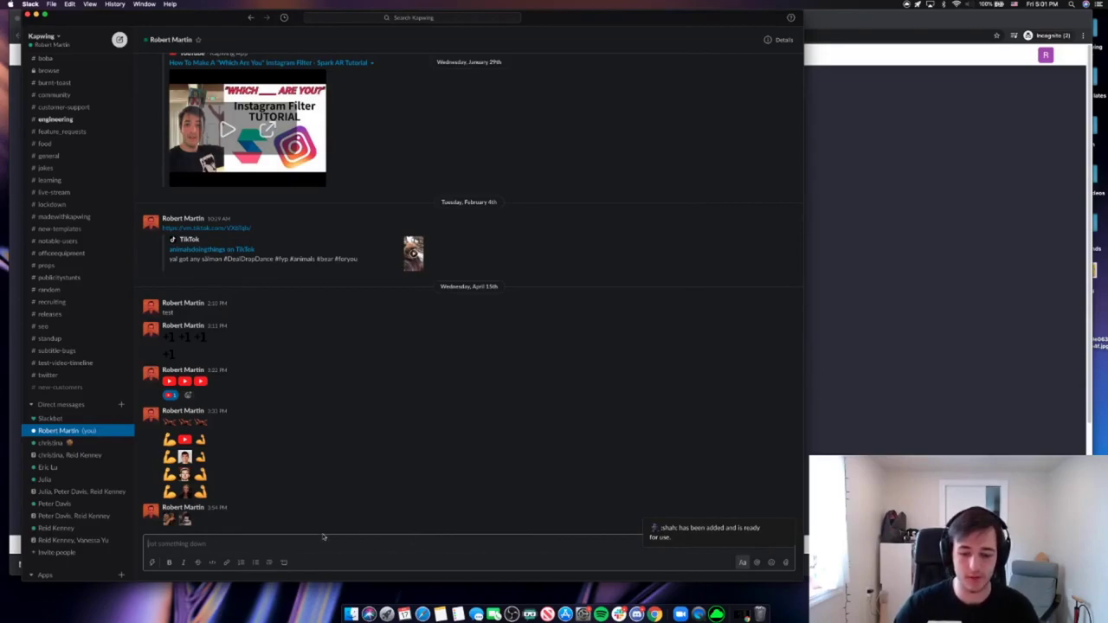
- Send a message with the new custom emoji, react with it, then return to Chrome
type(":shah")
key("Return")
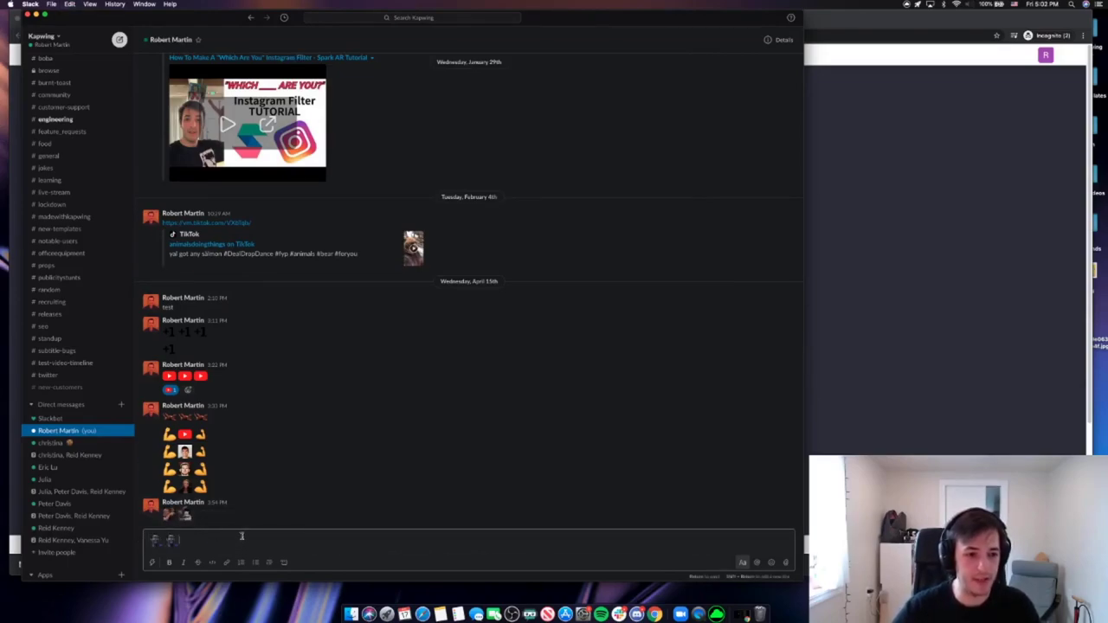
key("Return")
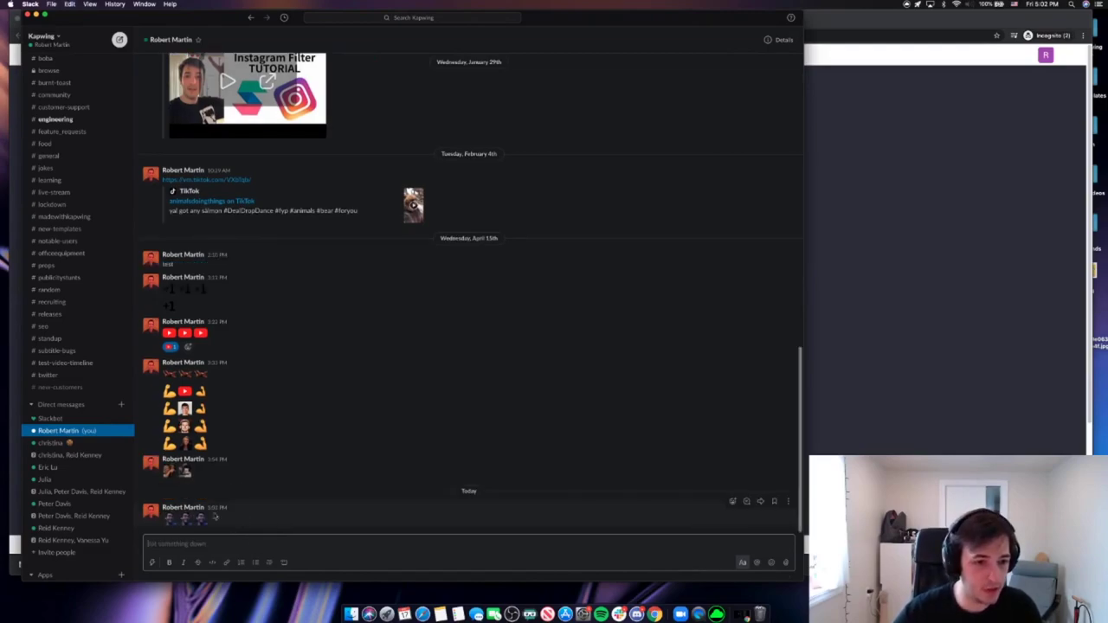
left_click(732, 502)
type("shah")
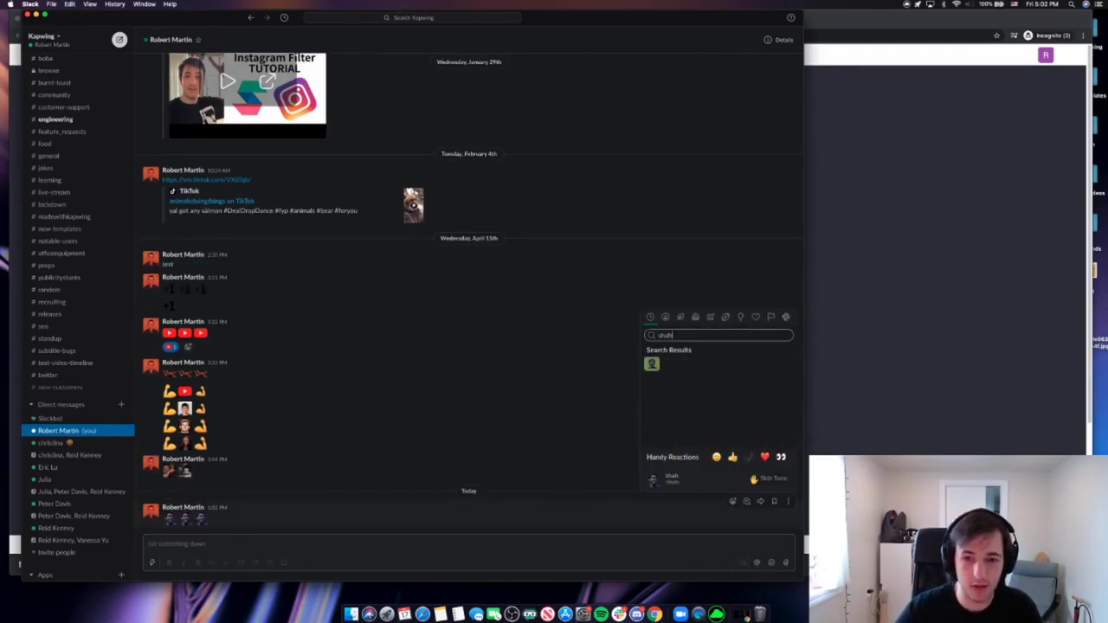
left_click(652, 364)
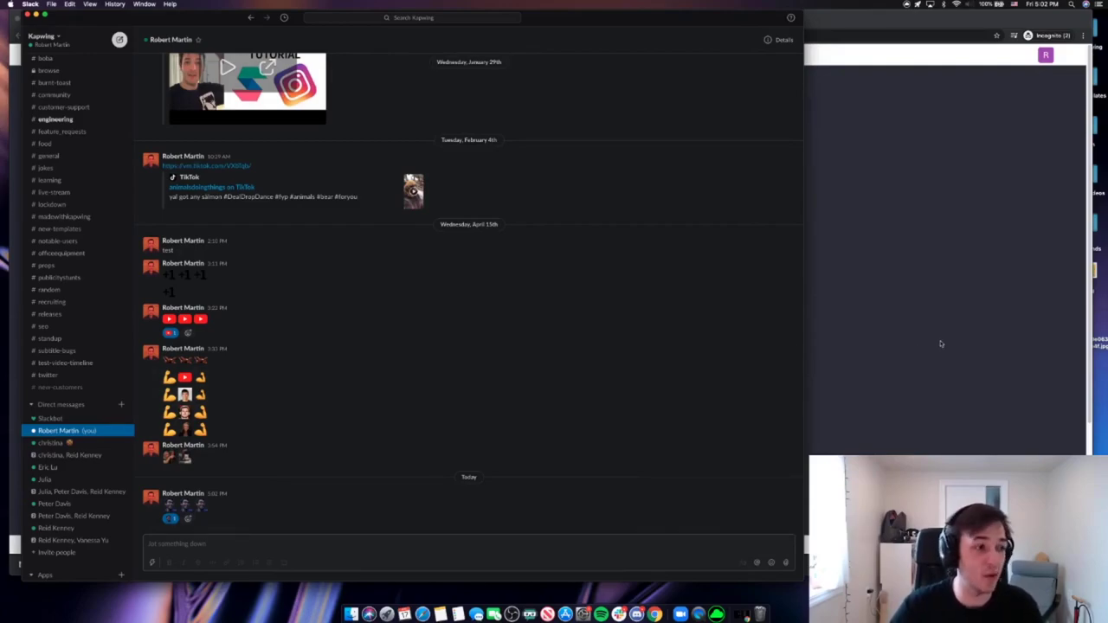
left_click(968, 337)
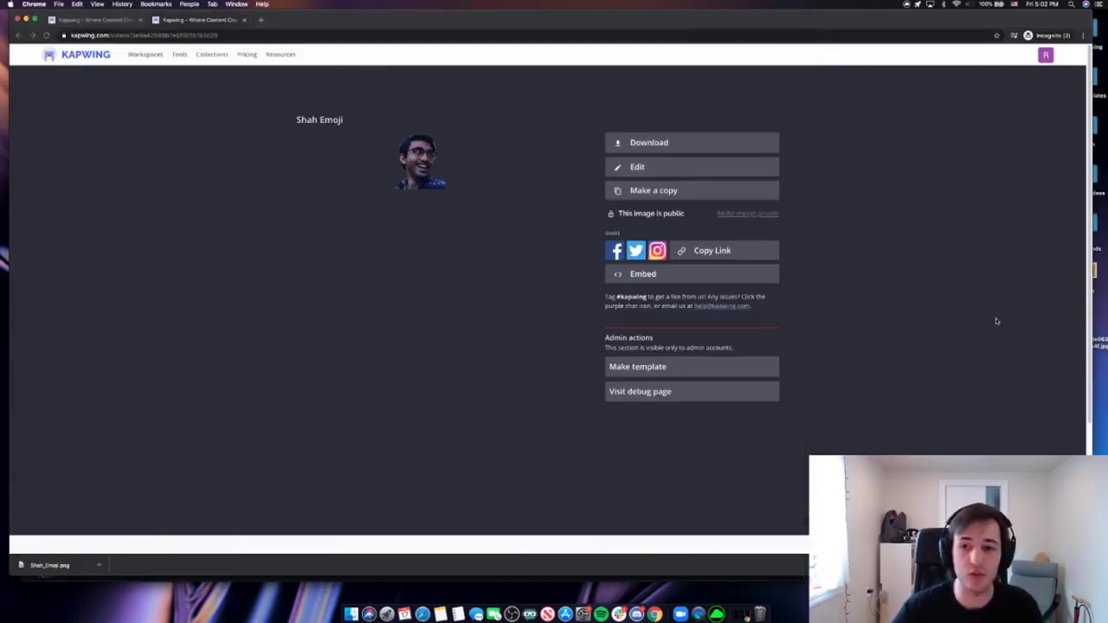
- Create a new Kapwing Studio project starting from a blank canvas
left_click(147, 55)
left_click(470, 160)
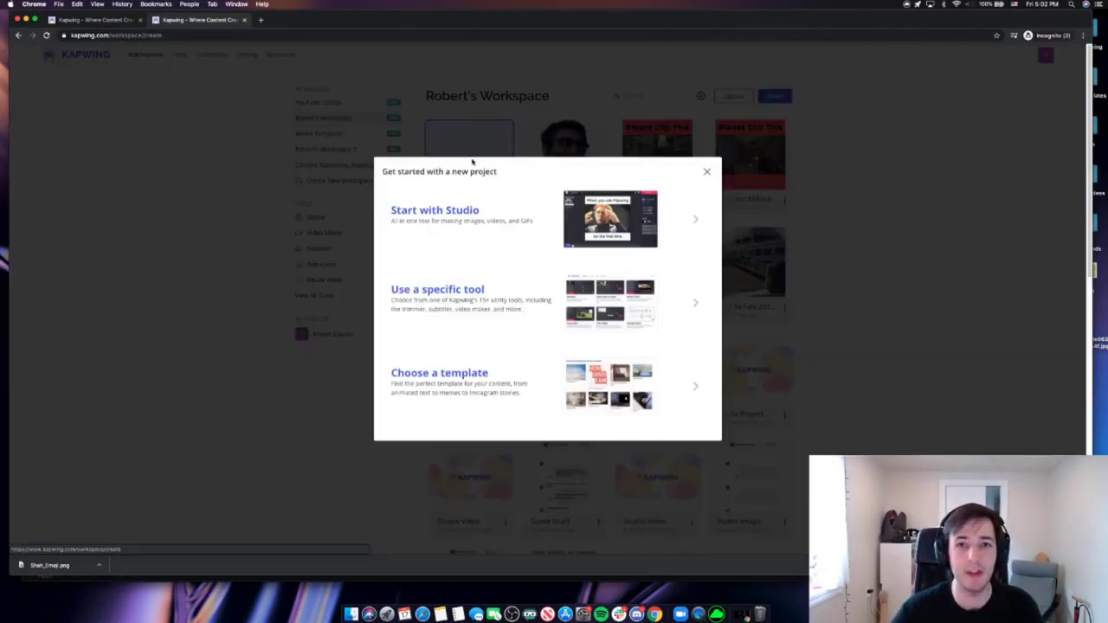
left_click(463, 219)
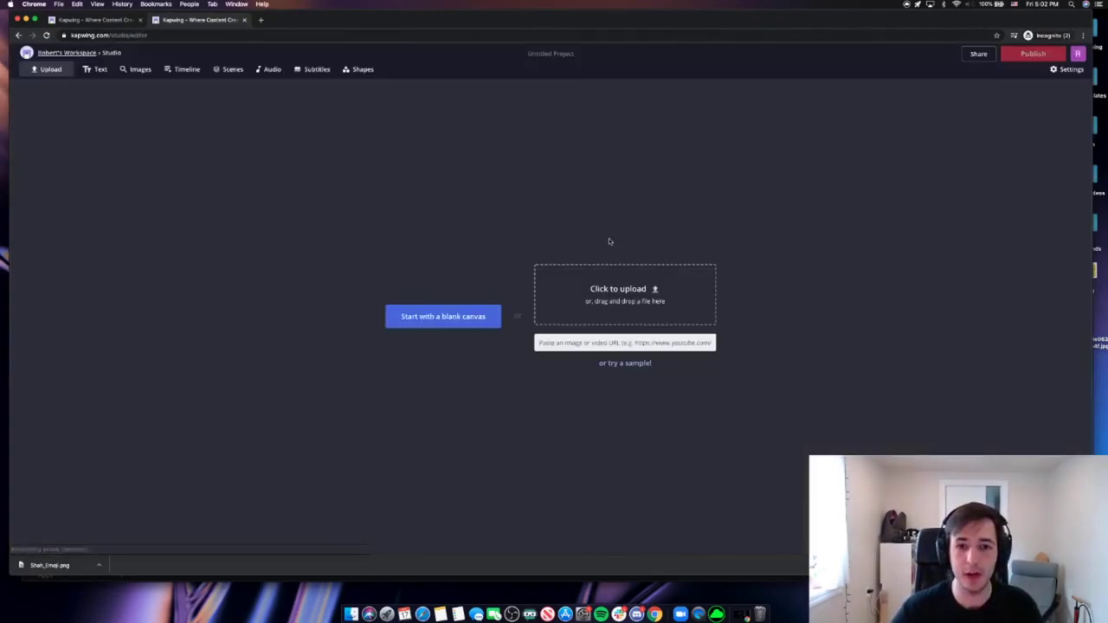
left_click(443, 323)
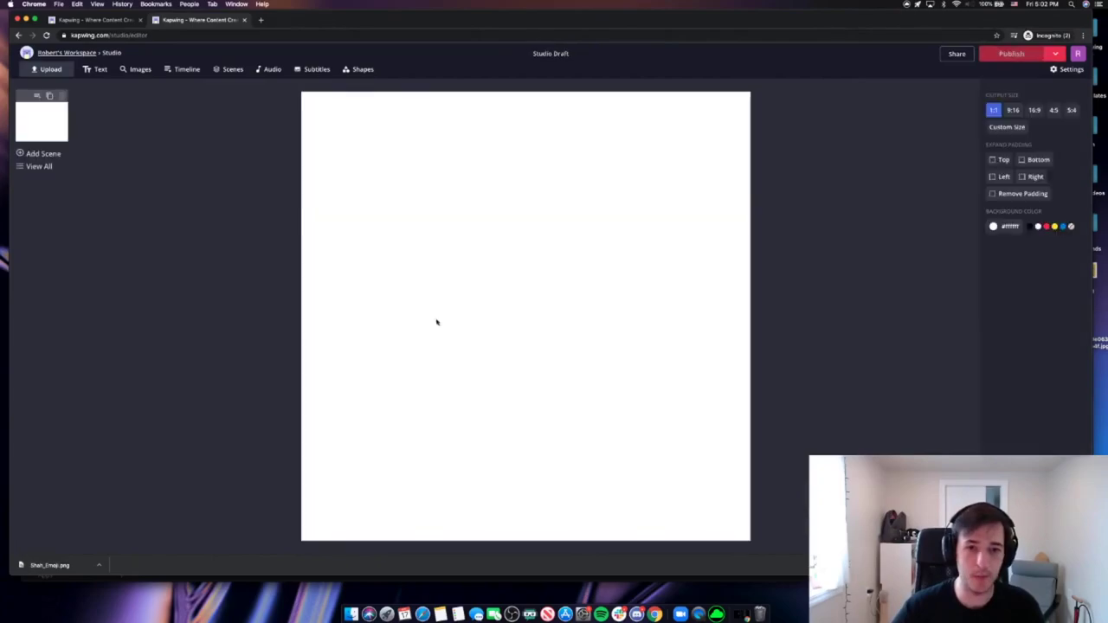
- Set the canvas to a custom 128 × 128 size with no background colour
left_click(1008, 129)
left_click(476, 268)
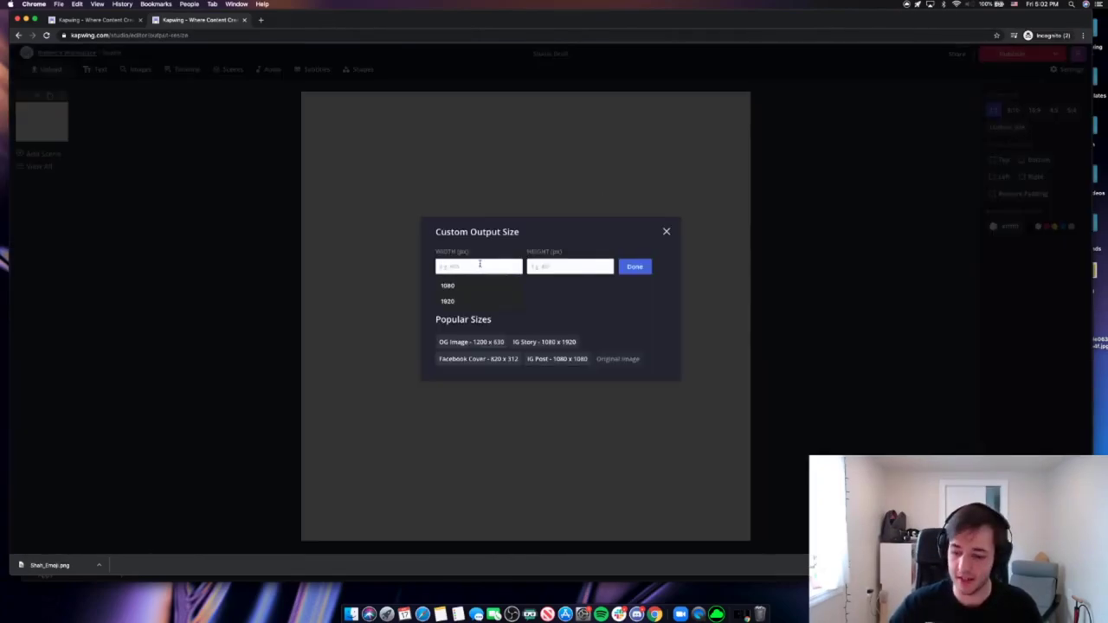
type("128")
key("Tab")
type("128")
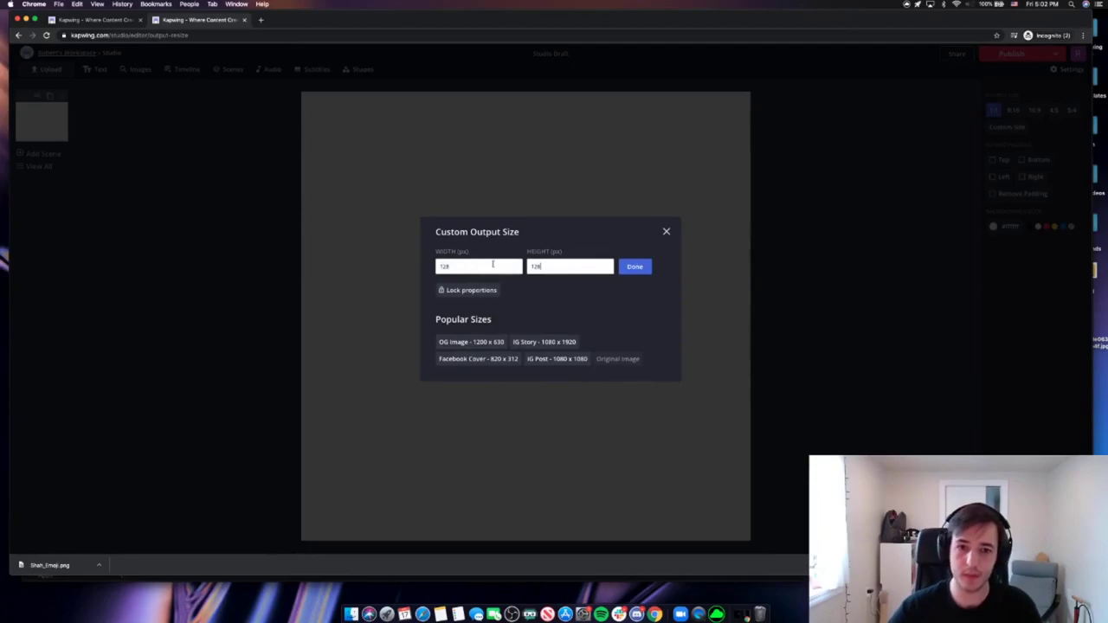
left_click(635, 266)
left_click(1001, 227)
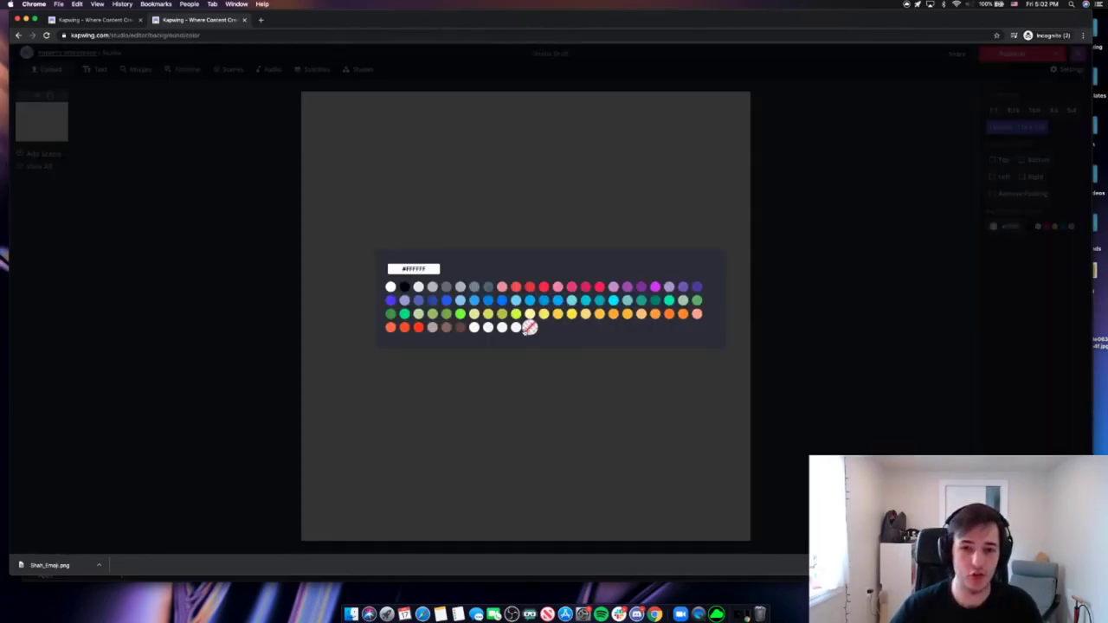
left_click(529, 327)
left_click(351, 613)
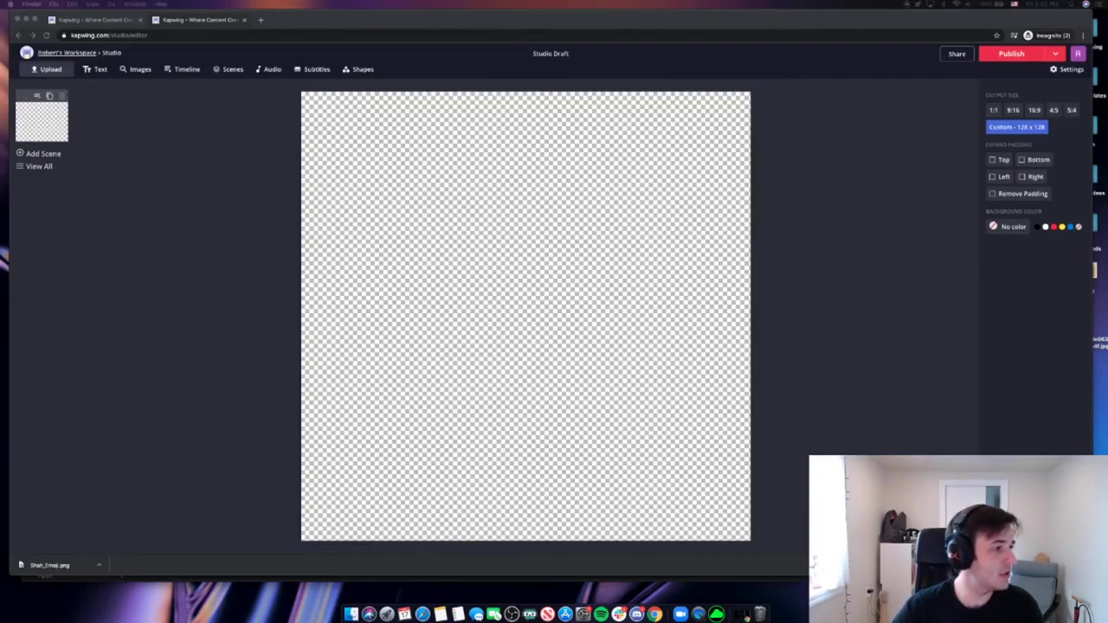
- Drop ig.png onto the transparent canvas, nudge the Instagram logo into place, and select it
left_click_drag(260, 328, 314, 339)
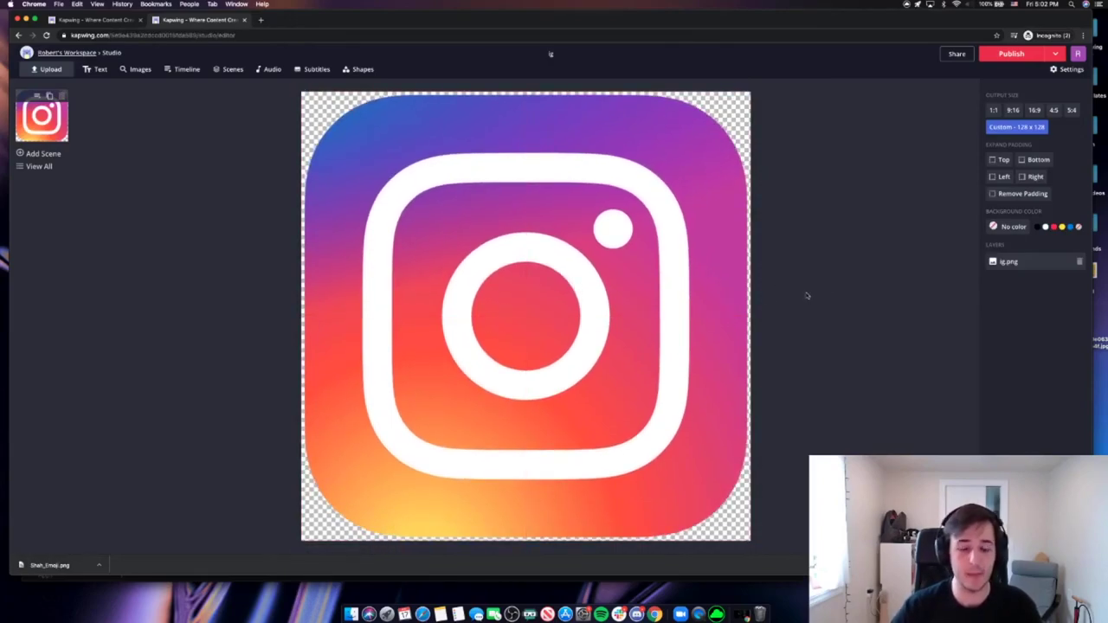
left_click(681, 284)
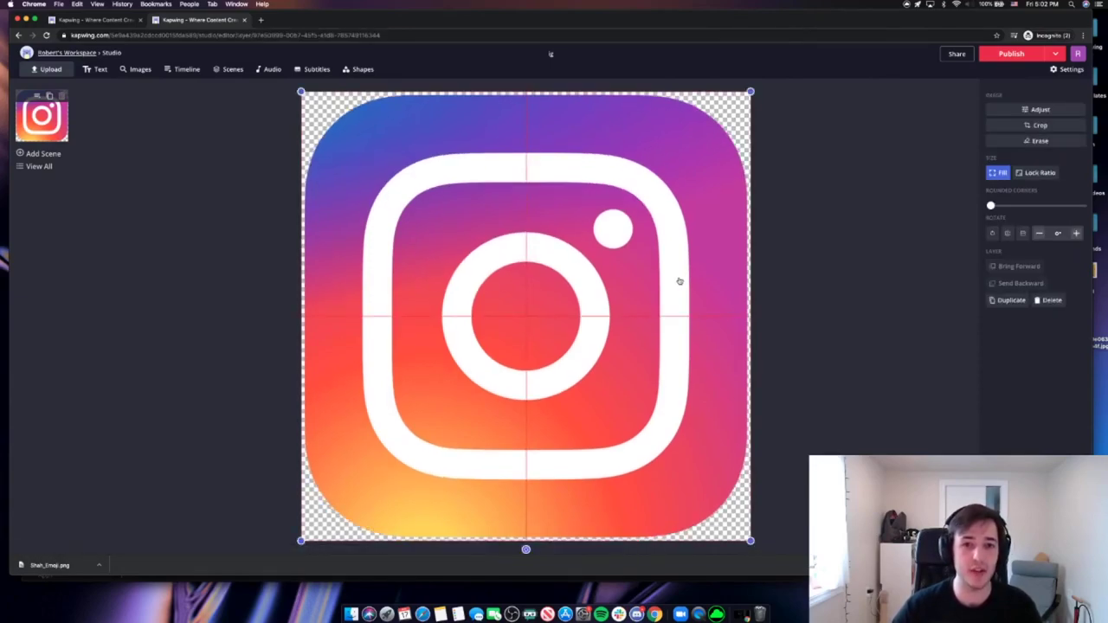
left_click(820, 276)
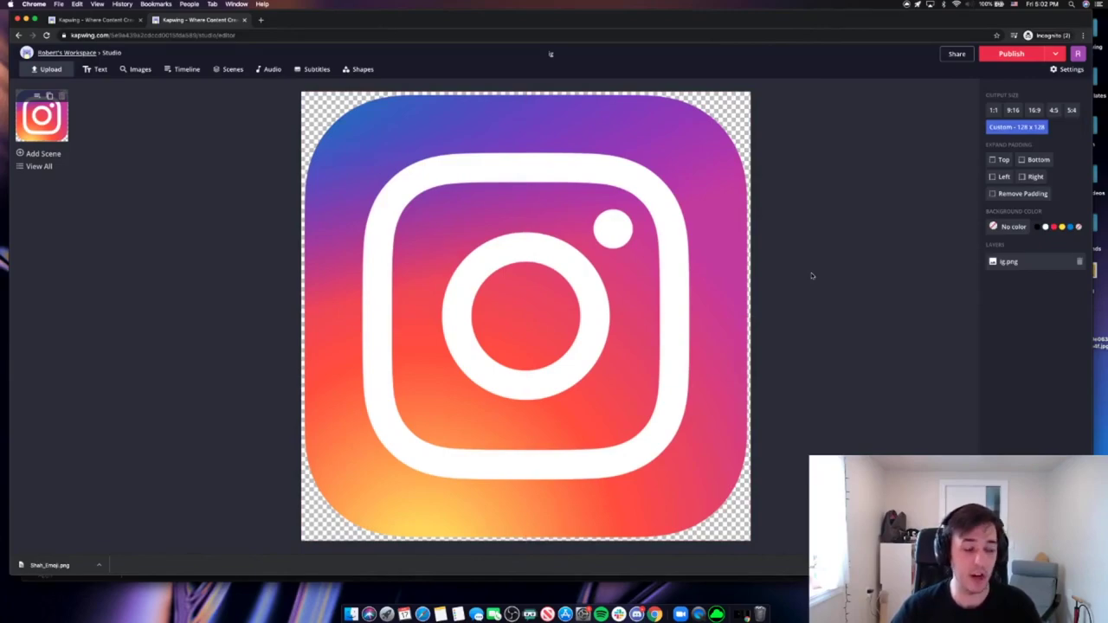
left_click(676, 285)
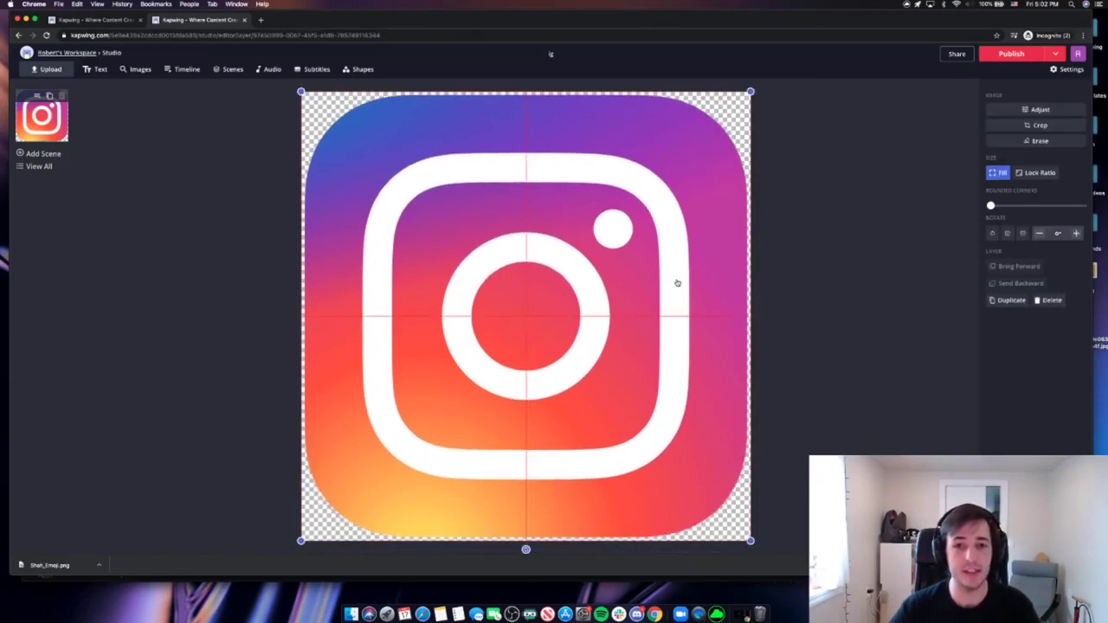
left_click(797, 277)
left_click(723, 262)
left_click_drag(722, 263, 659, 276)
left_click(849, 272)
left_click(722, 274)
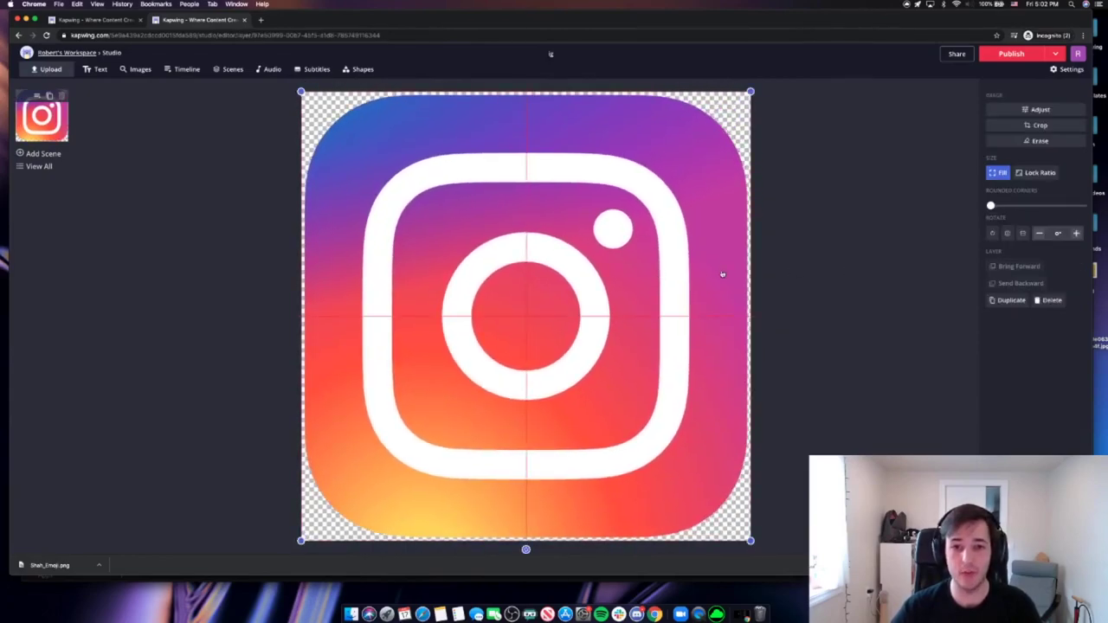
left_click(814, 264)
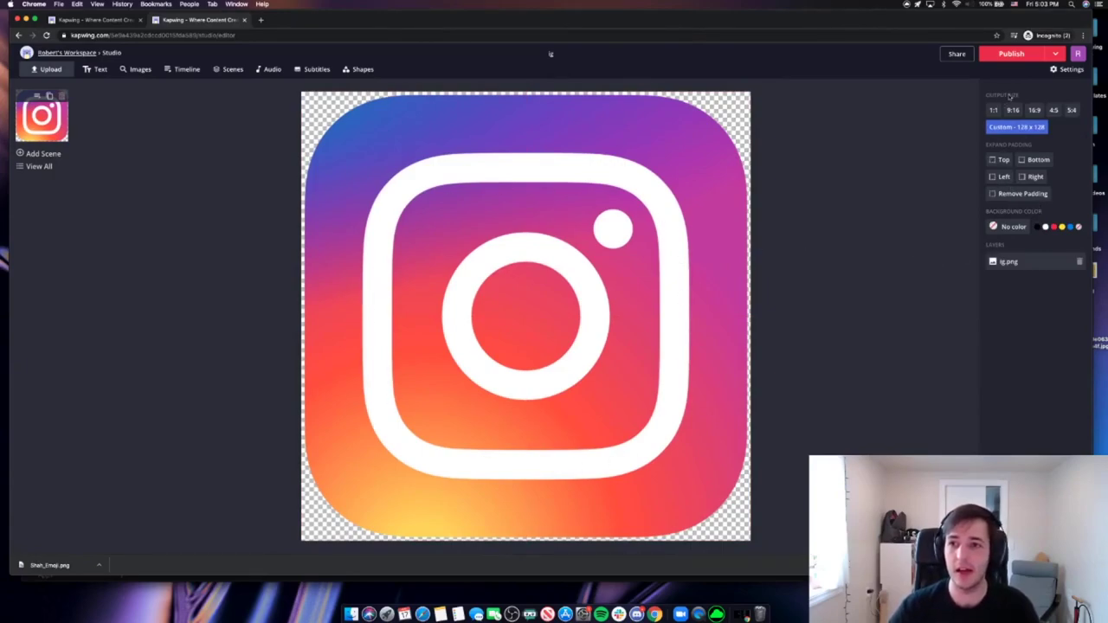
left_click(661, 256)
- Erase the logo's white rounded-square outline, camera ring and dot to transparency with Magic Wand
left_click(1063, 140)
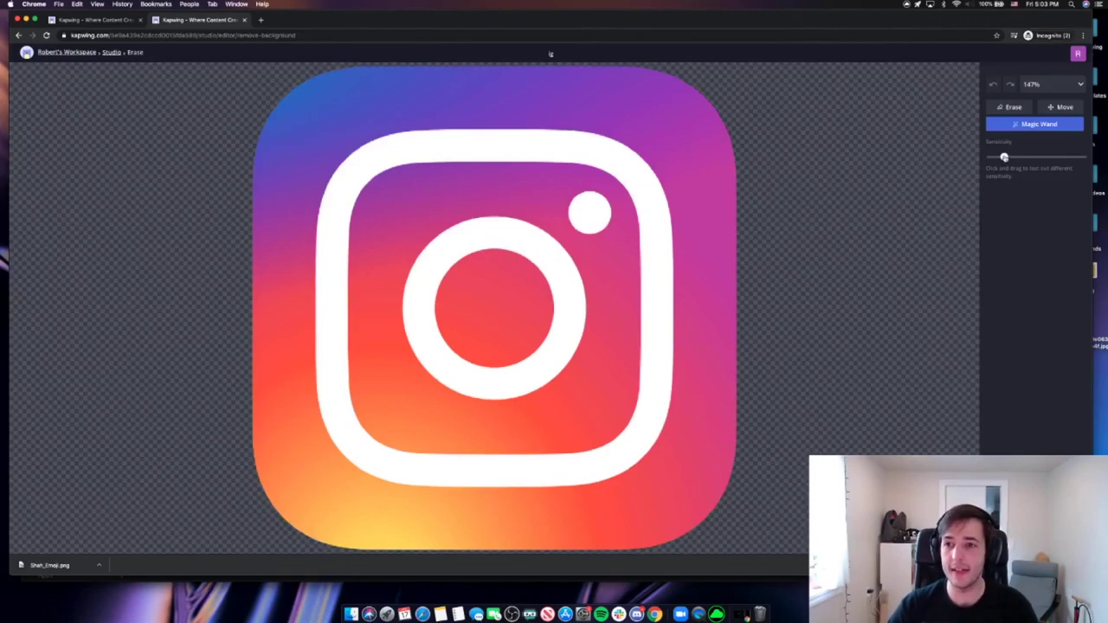
left_click(663, 240)
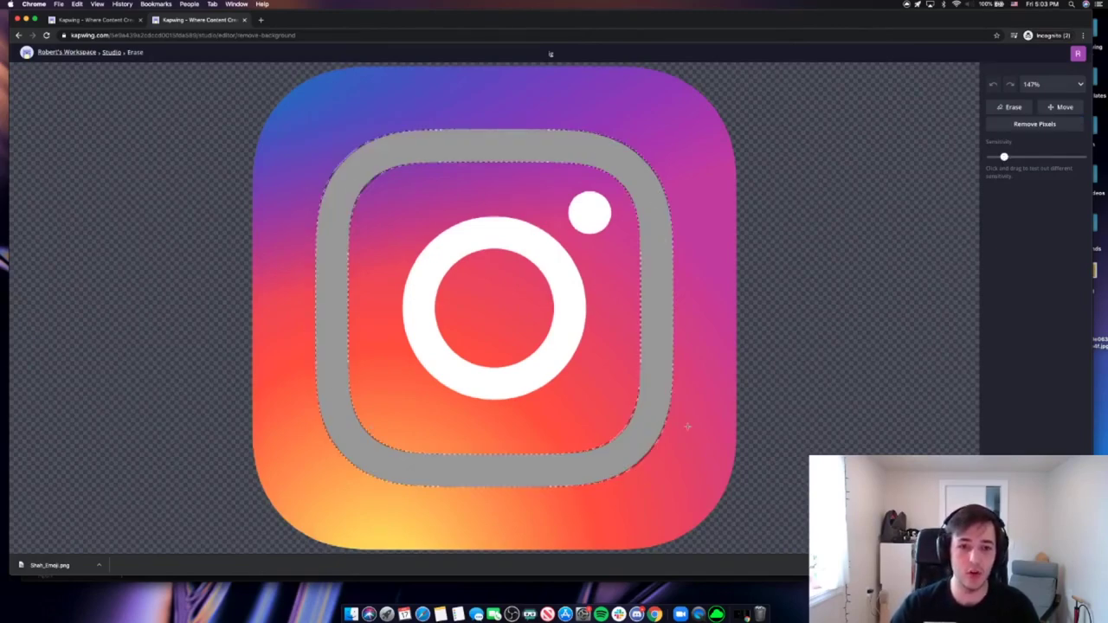
left_click(1035, 124)
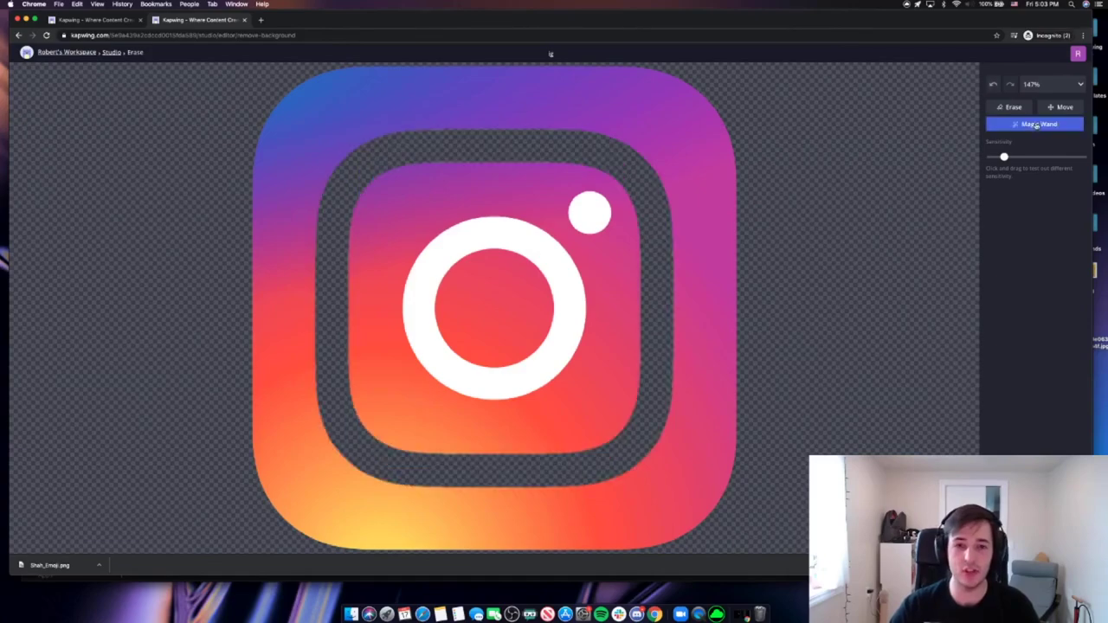
left_click(564, 277)
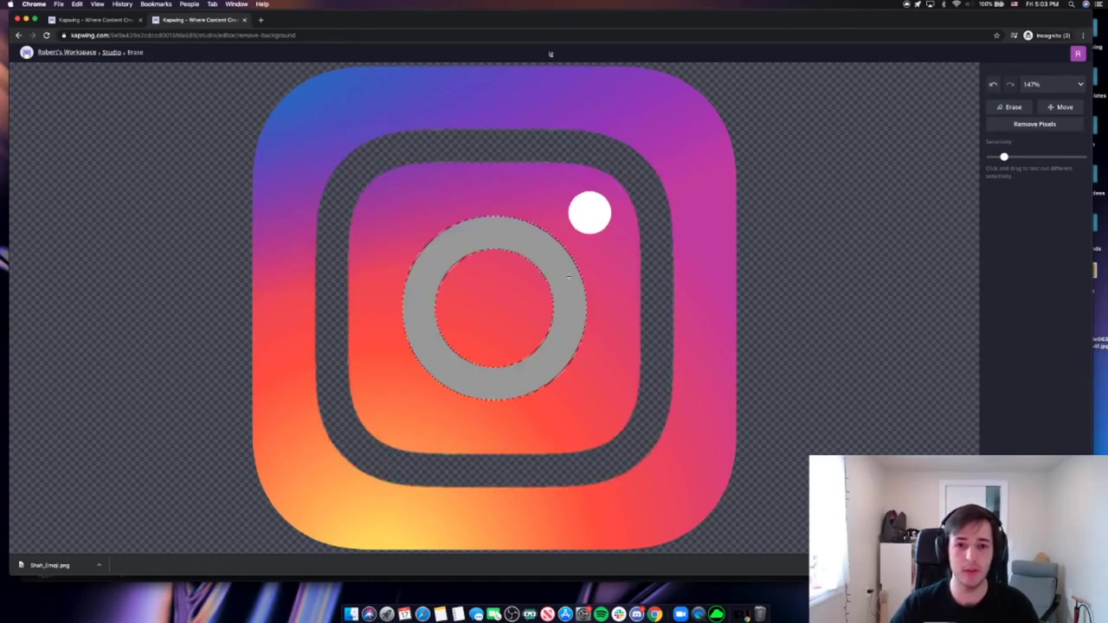
left_click(993, 127)
left_click(588, 213)
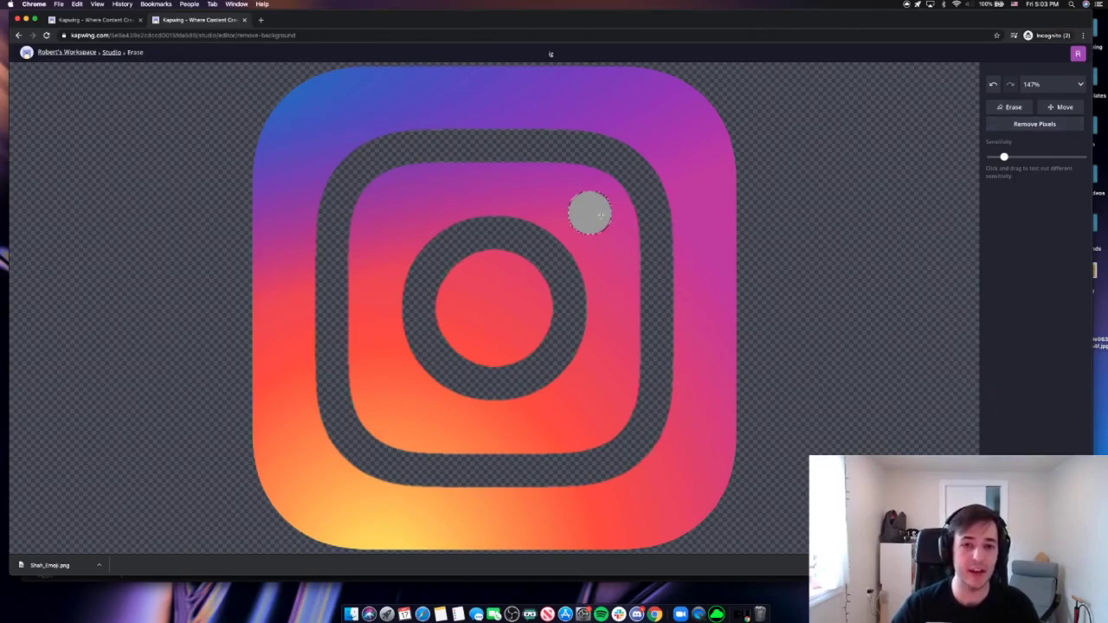
left_click(1035, 124)
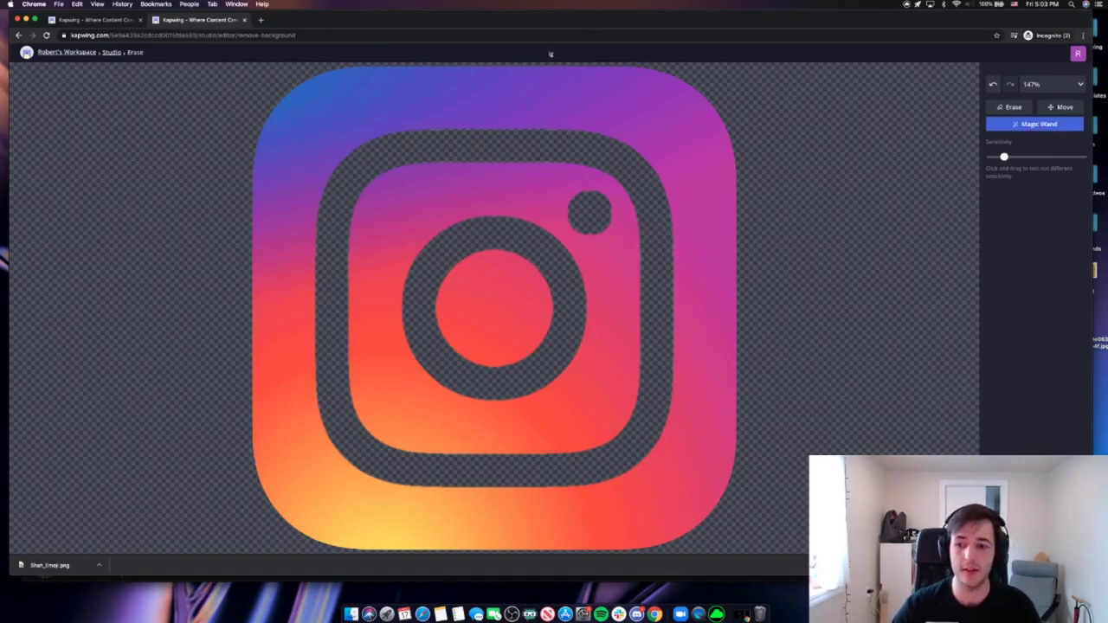
left_click(551, 54)
left_click(784, 429)
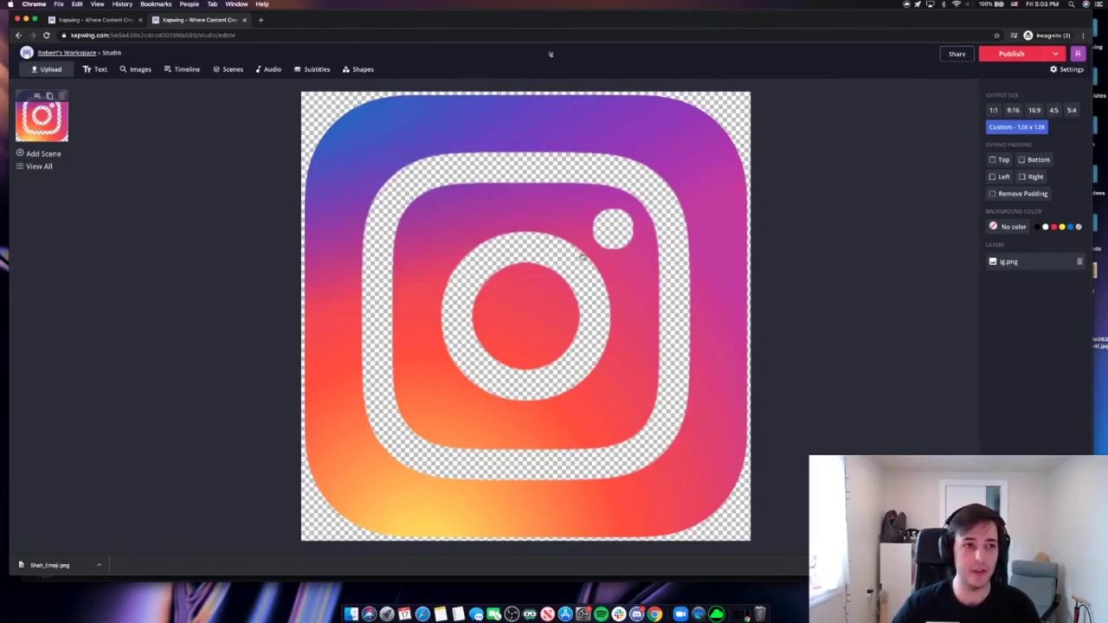
- Rename the project to 'IG emoji', publish it, and return to Slack
left_click(546, 56)
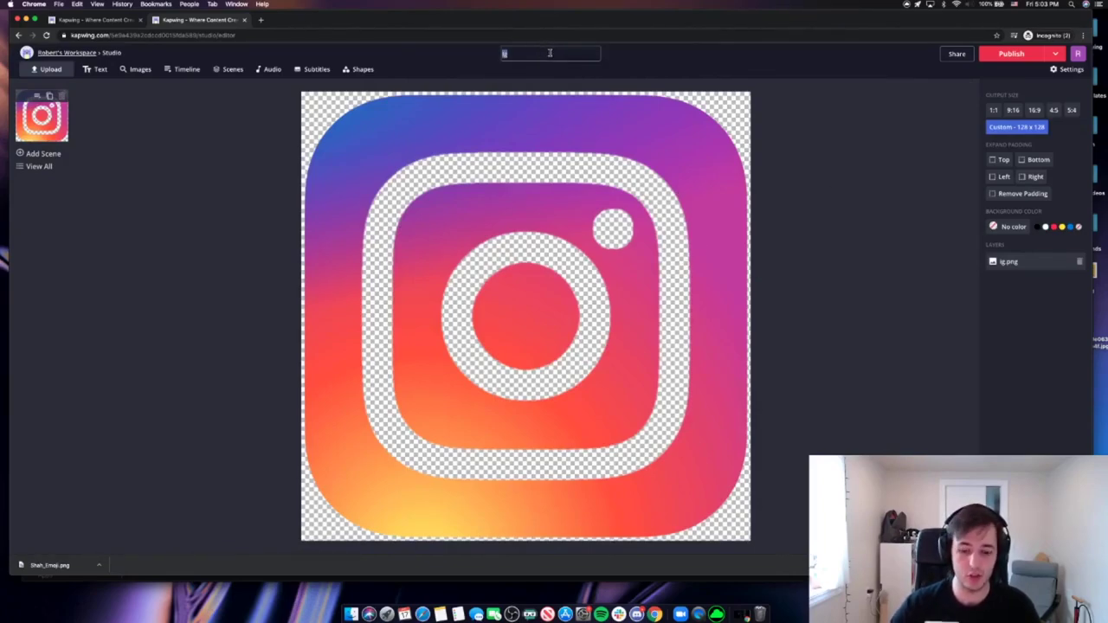
key("BackSpace")
key("BackSpace")
type("IG emoji")
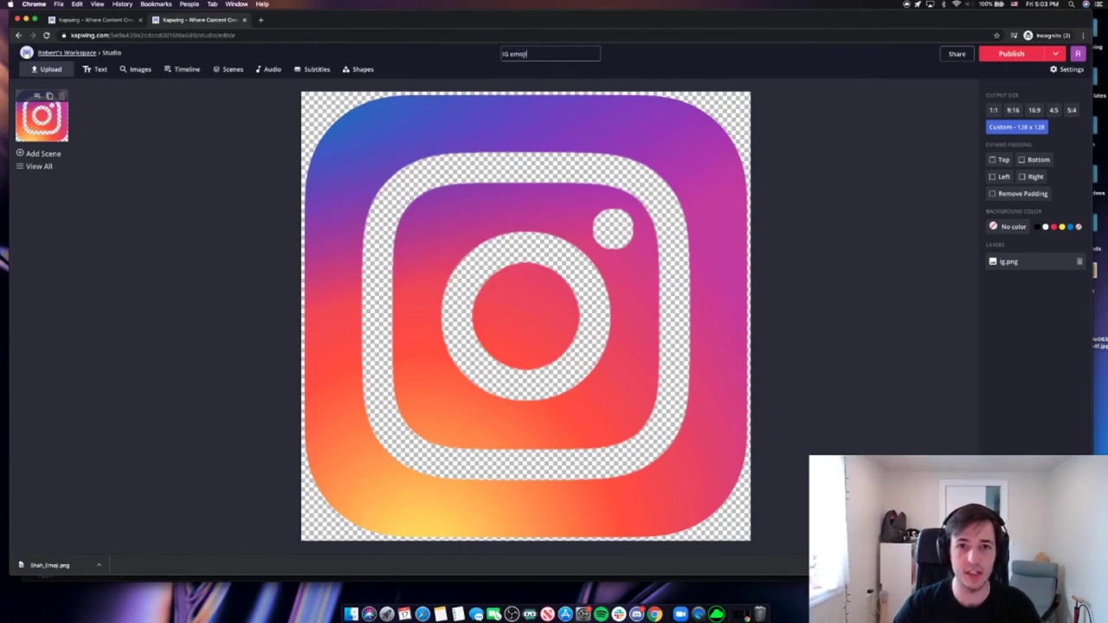
left_click(1012, 54)
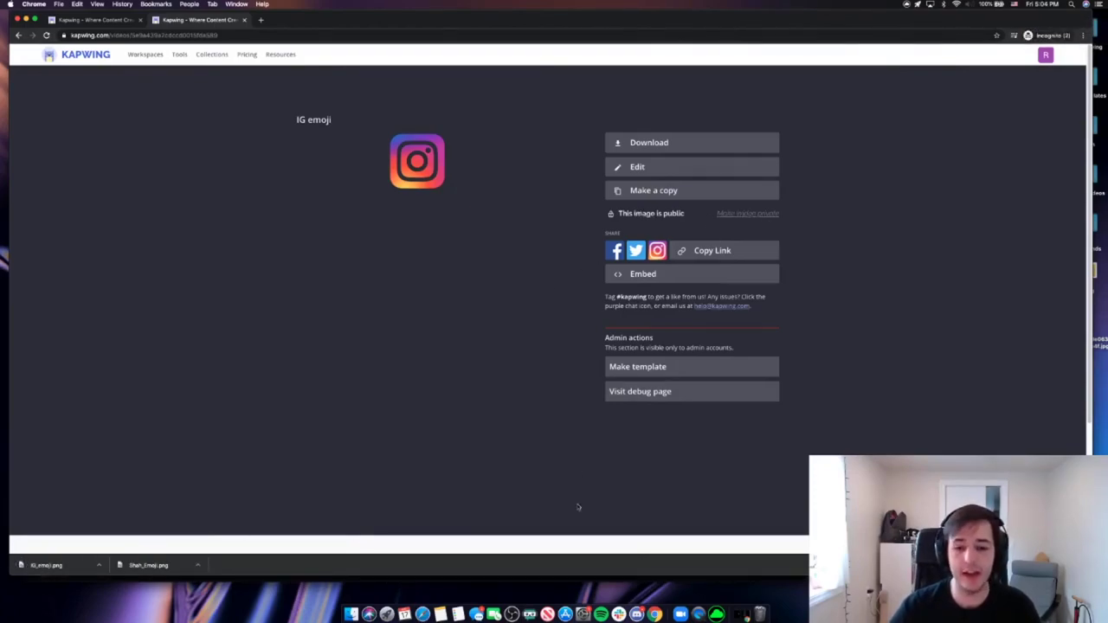
left_click(619, 614)
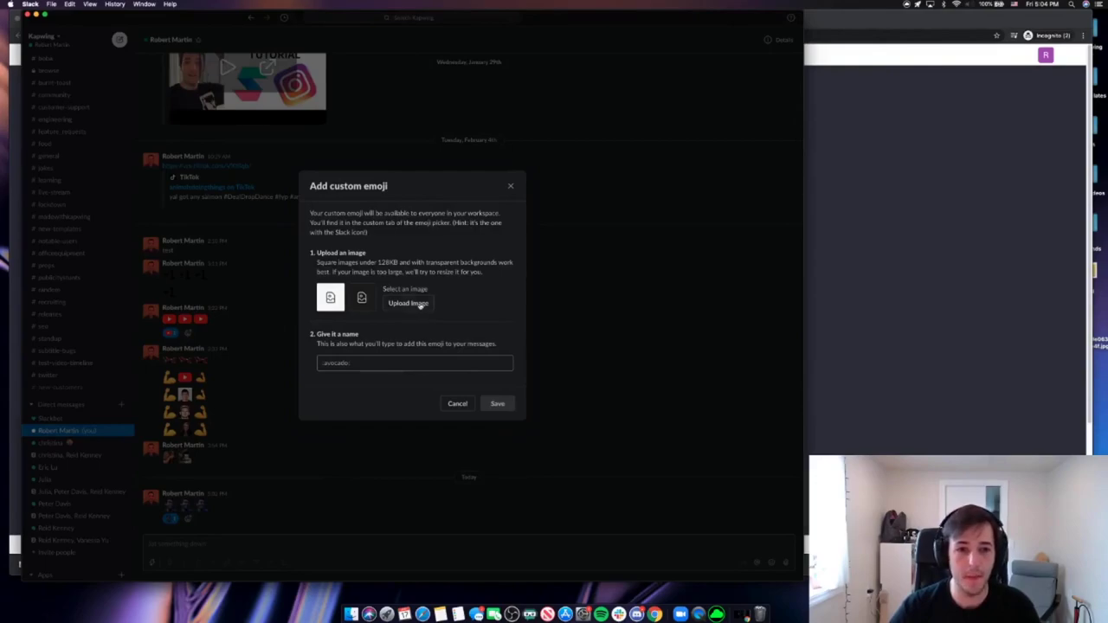
- Upload IG_emoji.png from Downloads as the custom emoji image
left_click(423, 303)
scroll(436, 156, "down", 10)
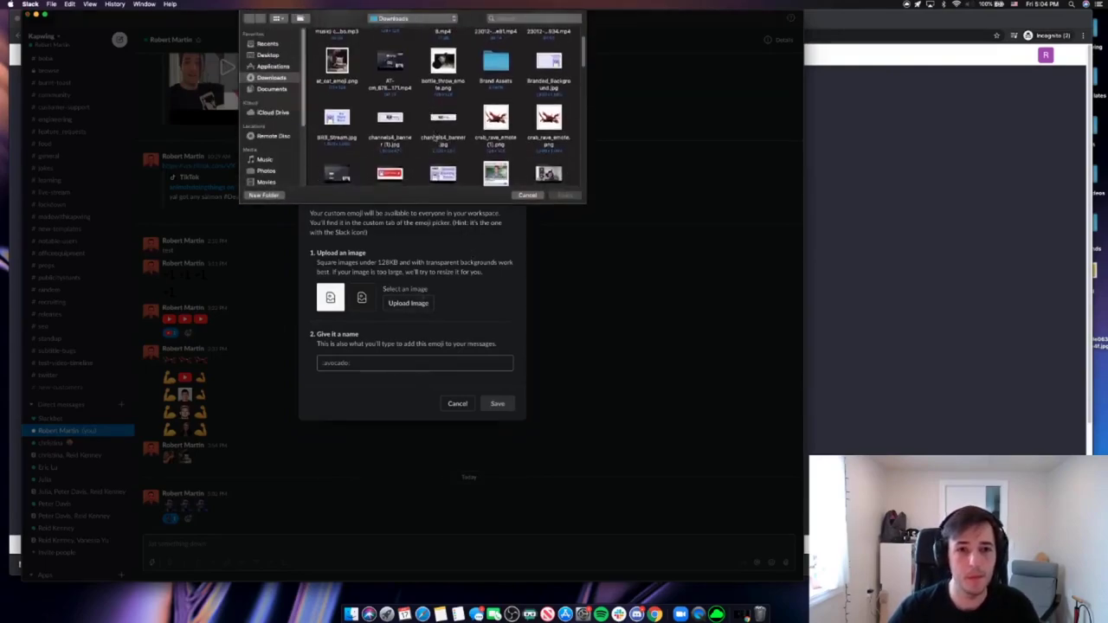
scroll(434, 154, "down", 10)
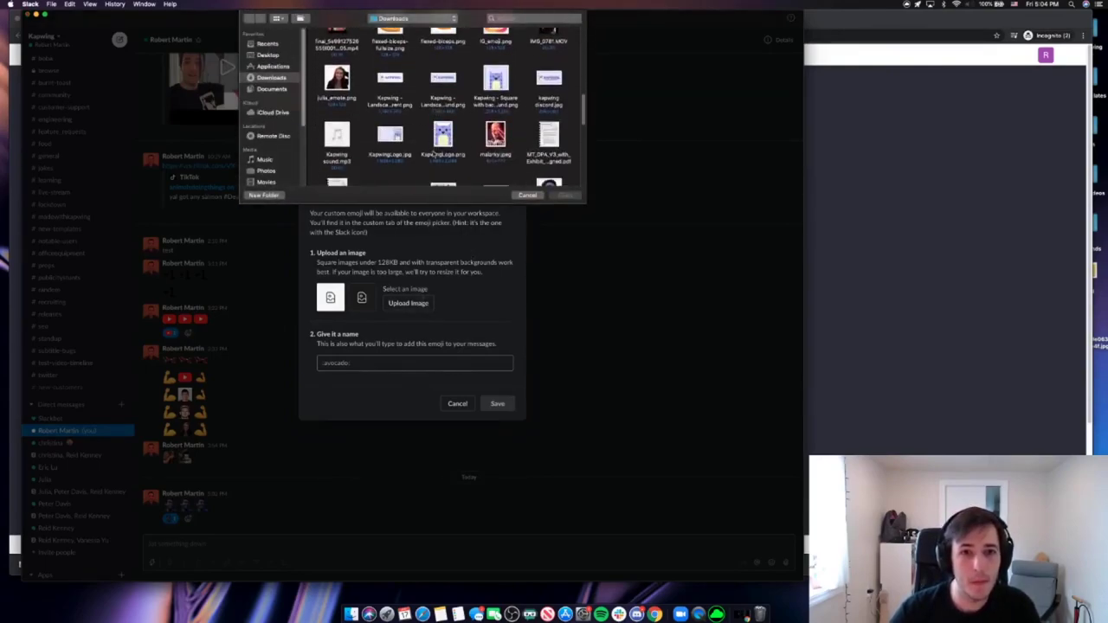
scroll(434, 153, "down", 10)
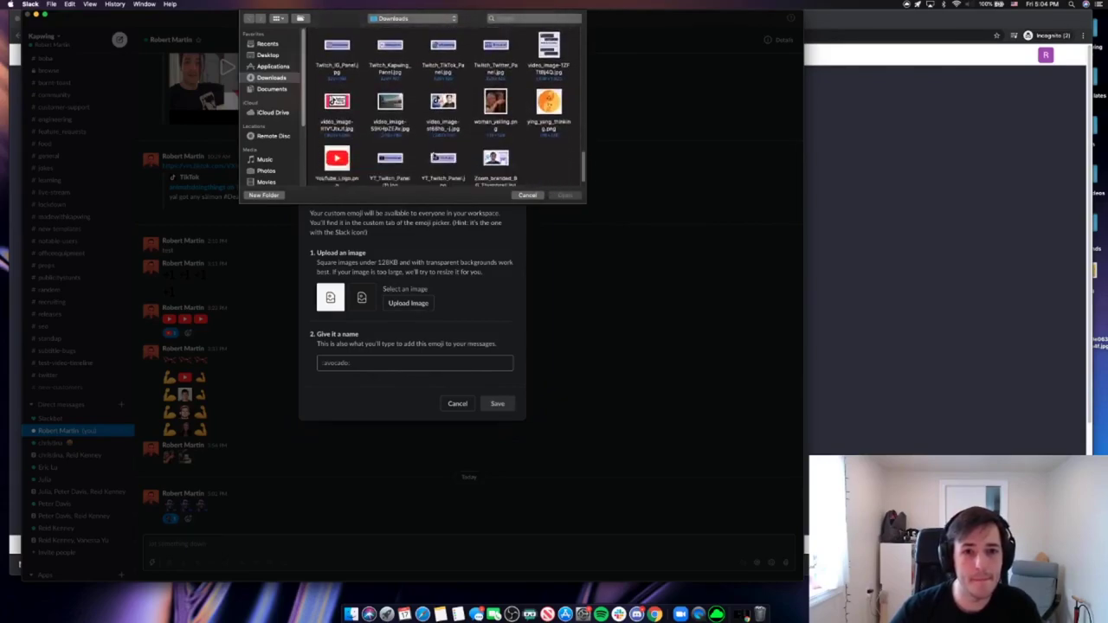
scroll(516, 149, "up", 15)
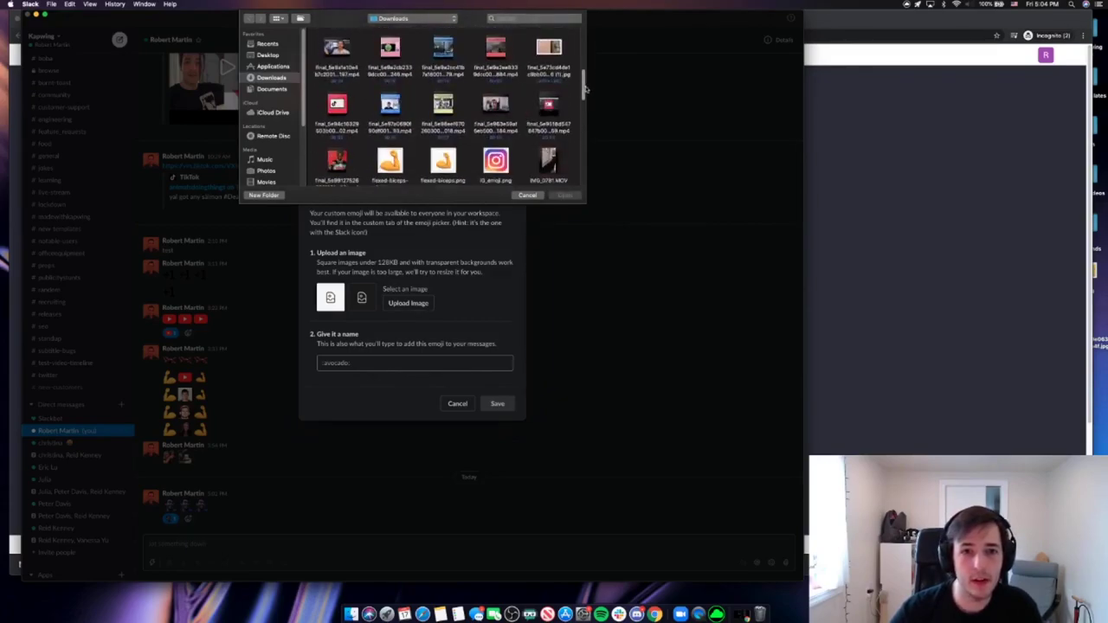
left_click(495, 158)
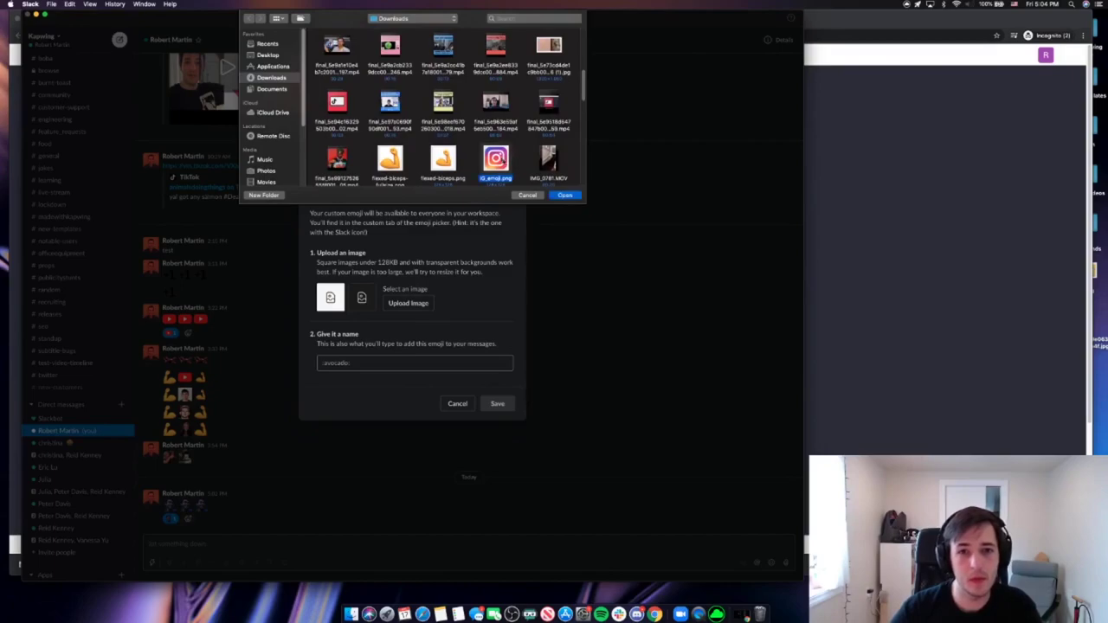
left_click(564, 195)
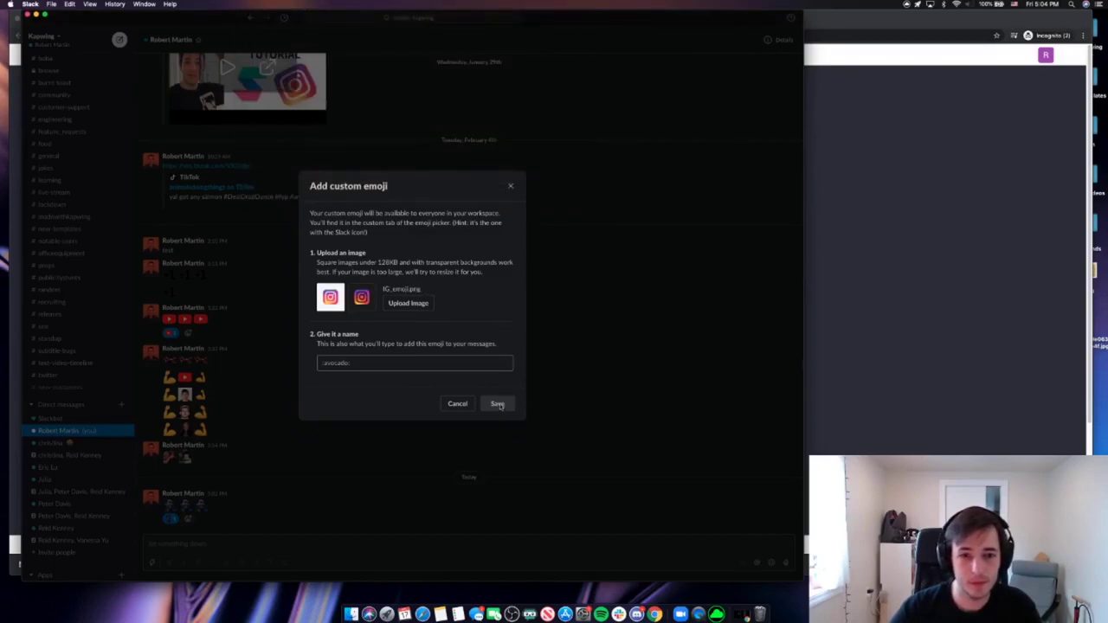
- Name the emoji 'ig' and save it
left_click(406, 364)
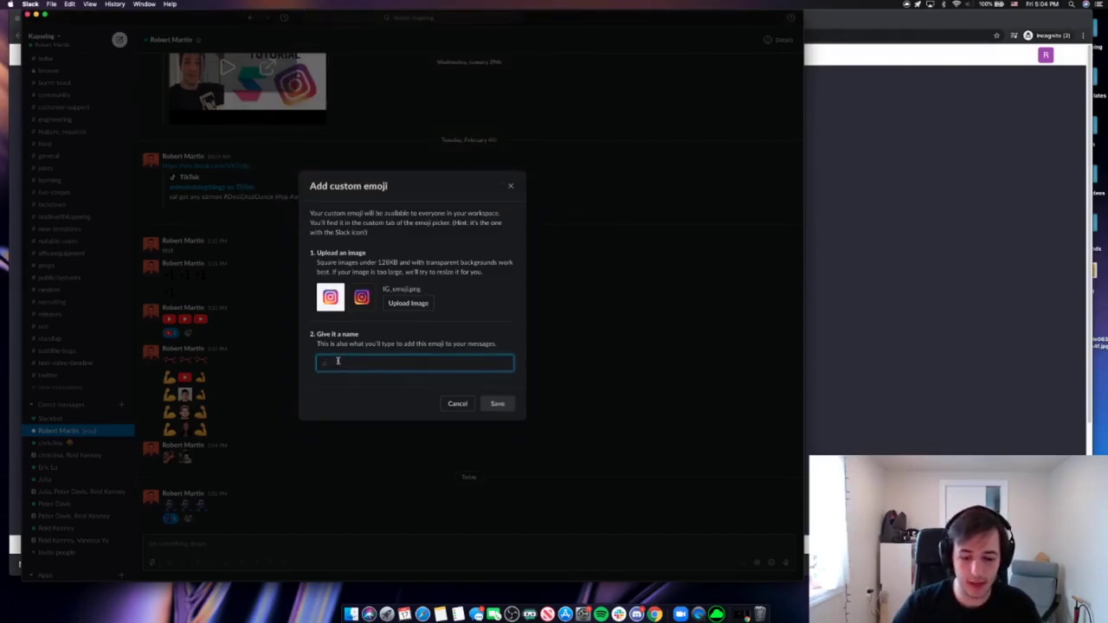
type("ig")
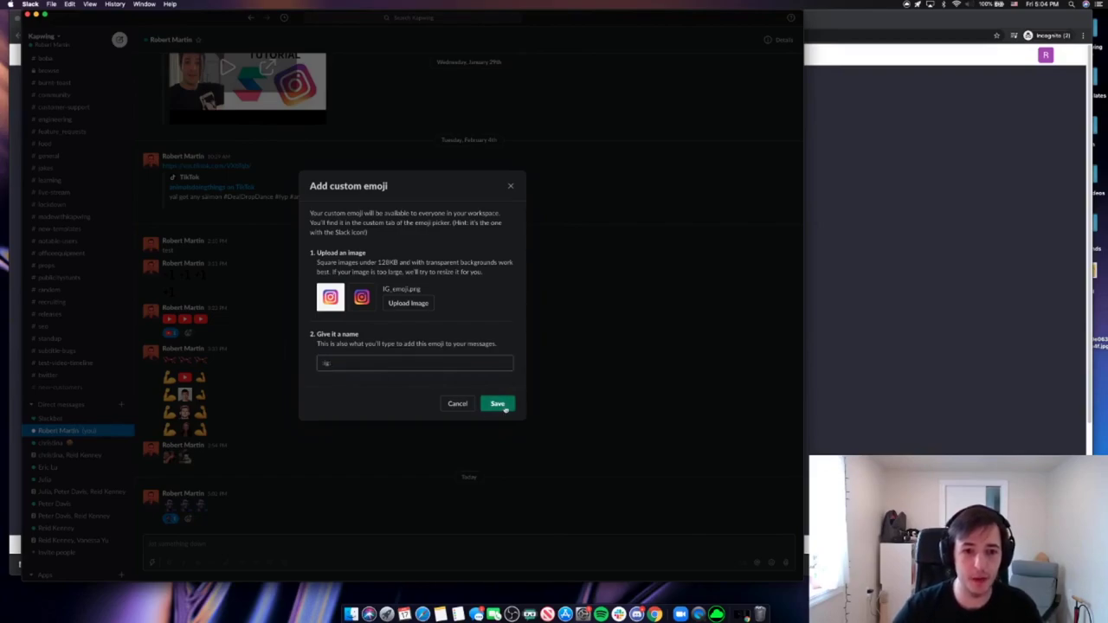
left_click(500, 404)
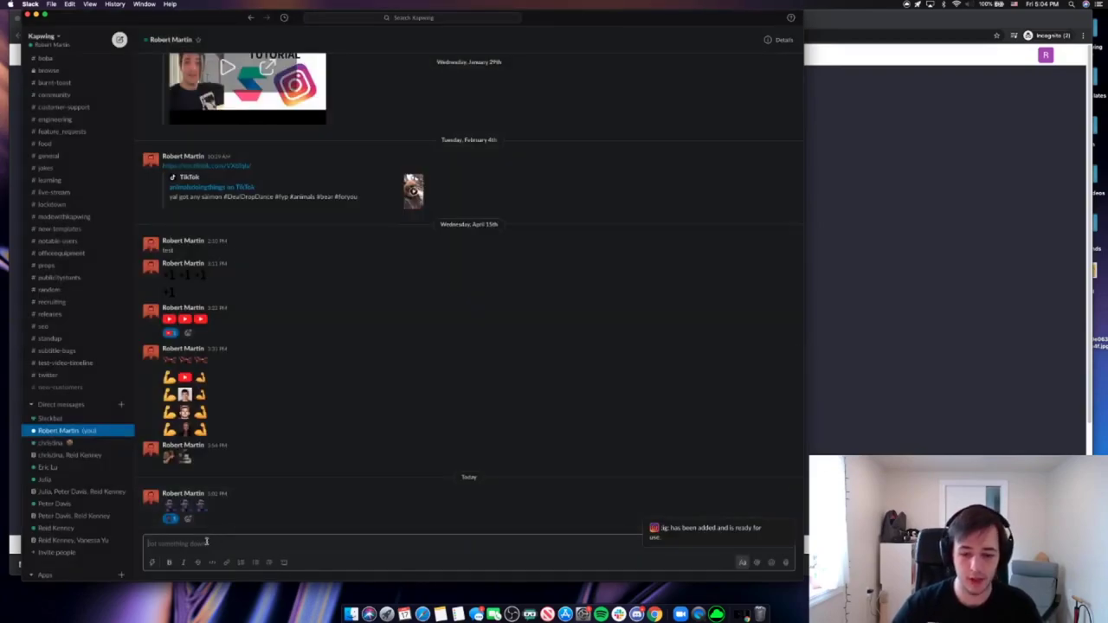
- Send a message containing the custom :ig: emoji
type(":ig")
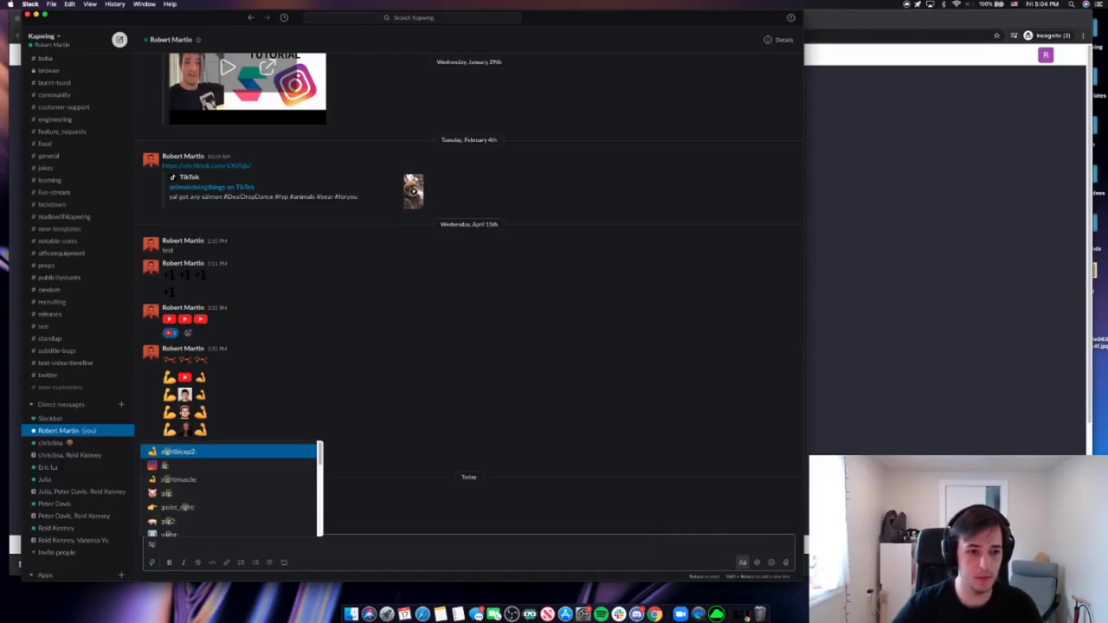
key("Down")
key("Return")
key("Return")
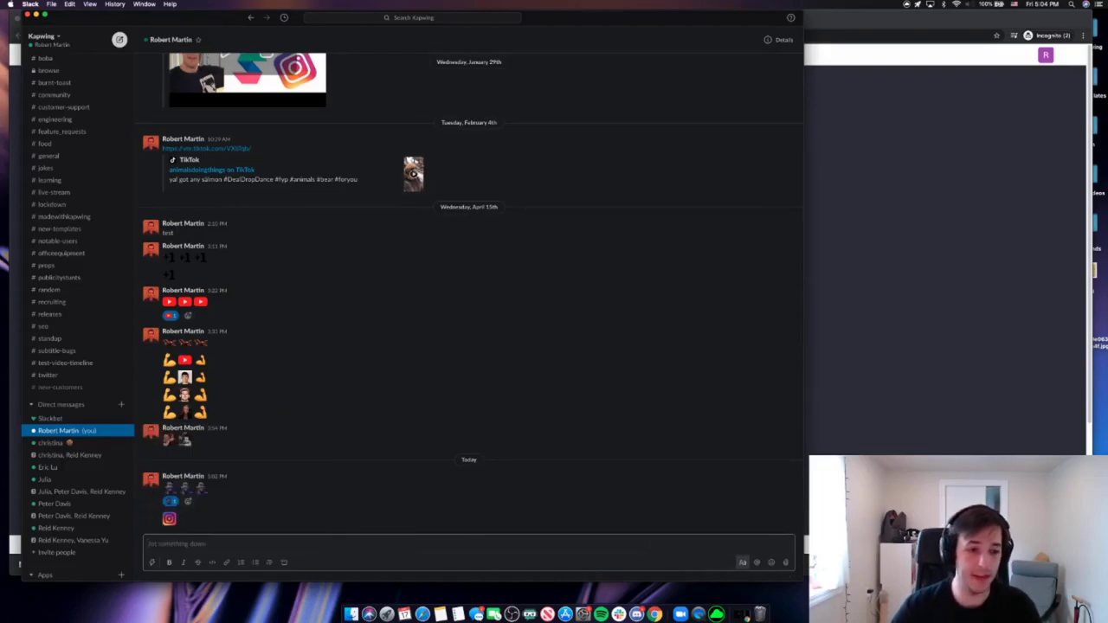
- Add a reaction to the :ig: message
mouse_move(736, 512)
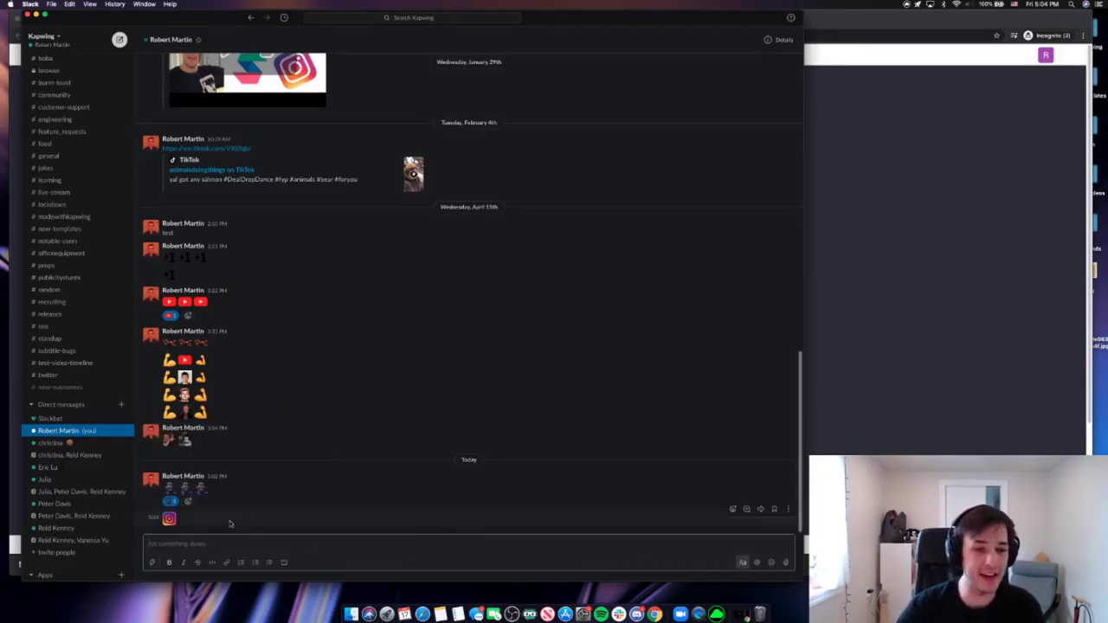
left_click(734, 510)
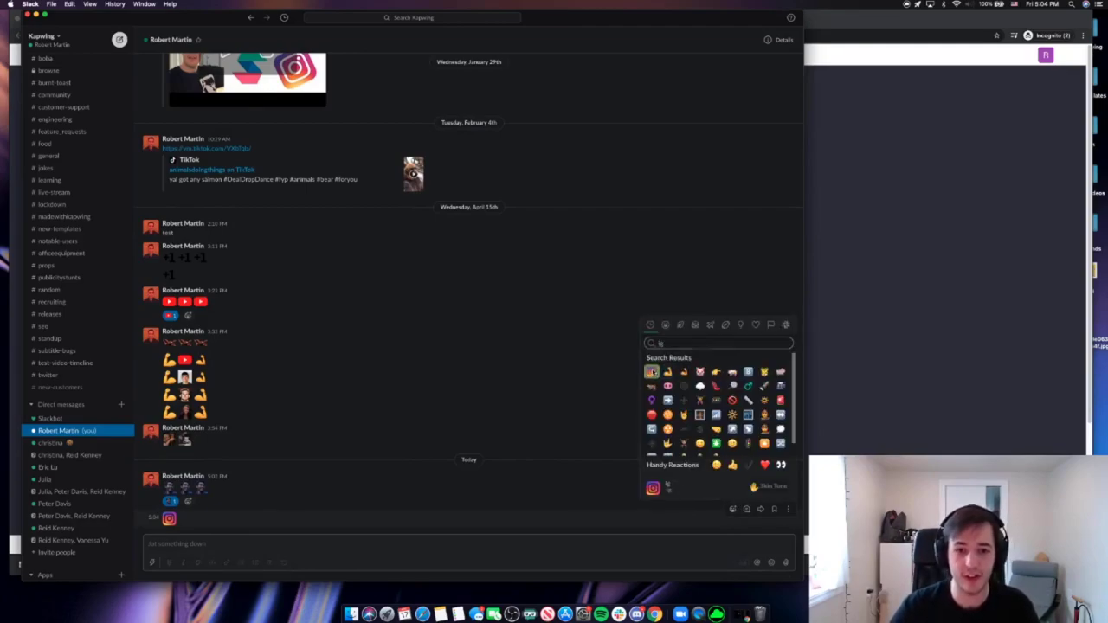
left_click(652, 371)
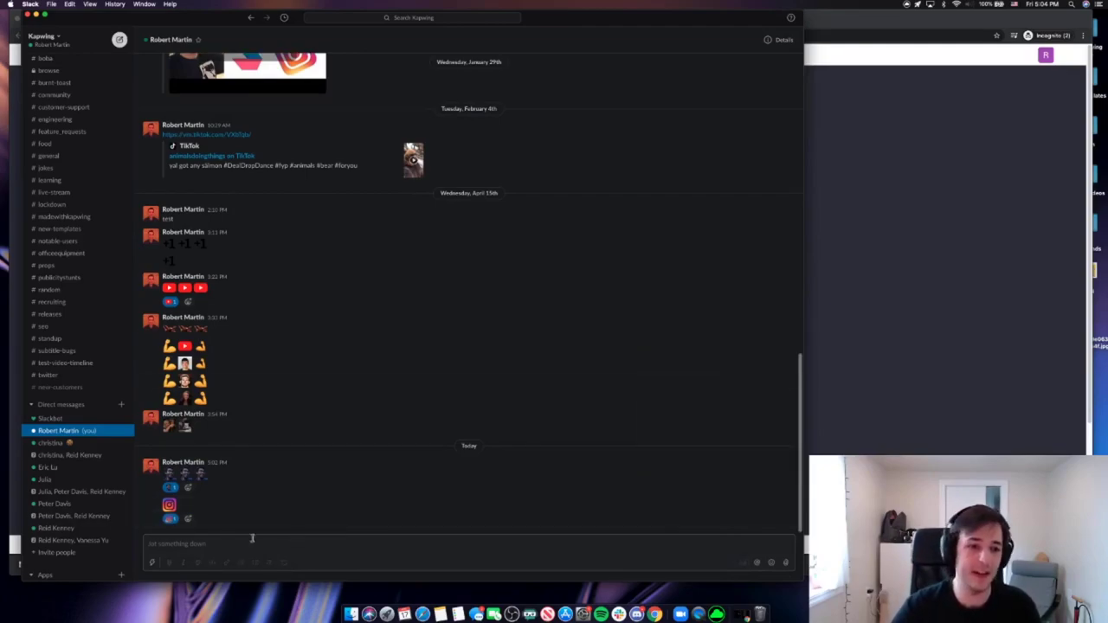
left_click(189, 520)
left_click(410, 369)
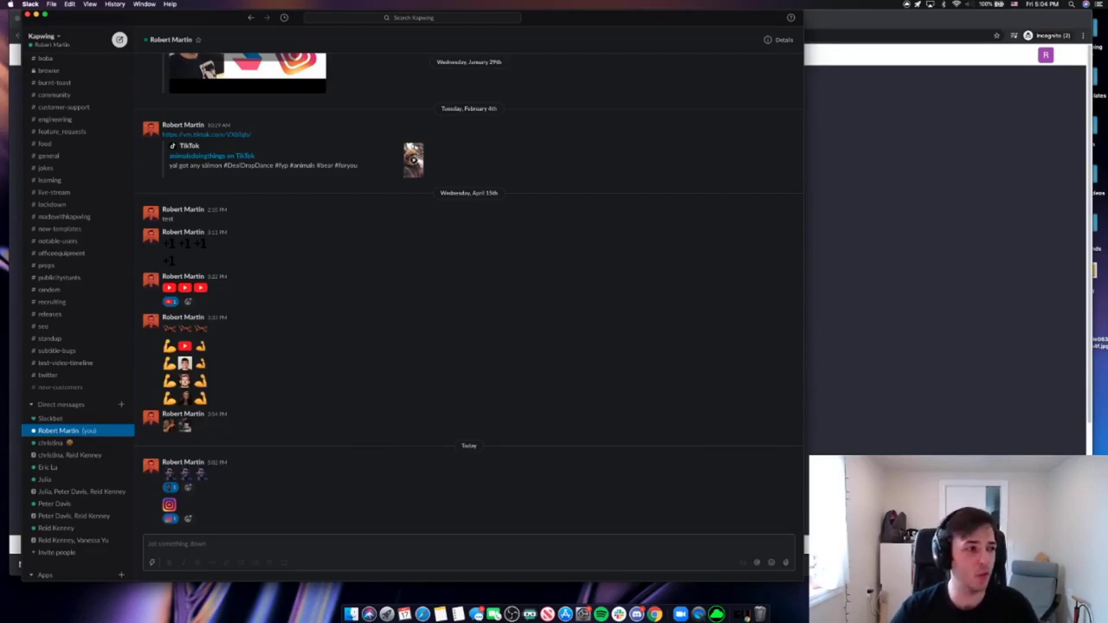
left_click(908, 300)
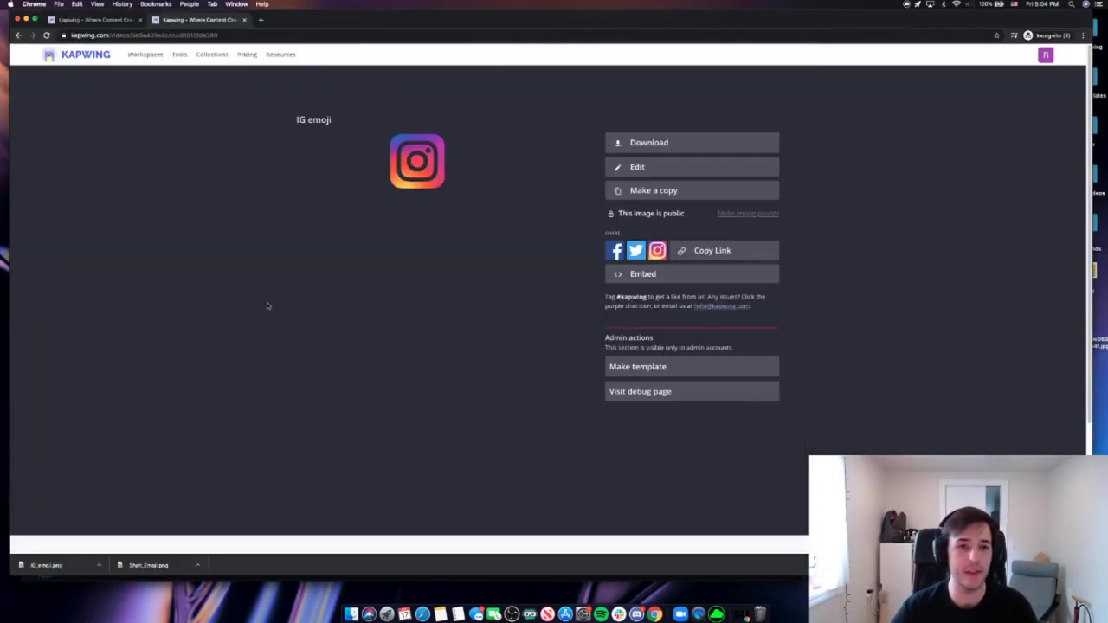